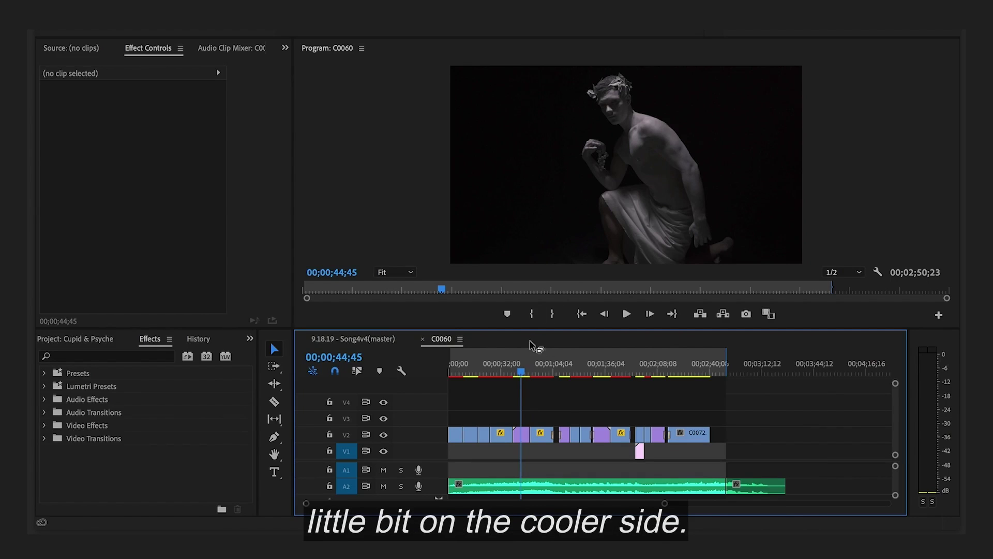
Apply Lumetri Color to the statue clip on V2 and swing its white balance Temperature toward cool.
left_click_drag(512, 366, 609, 371)
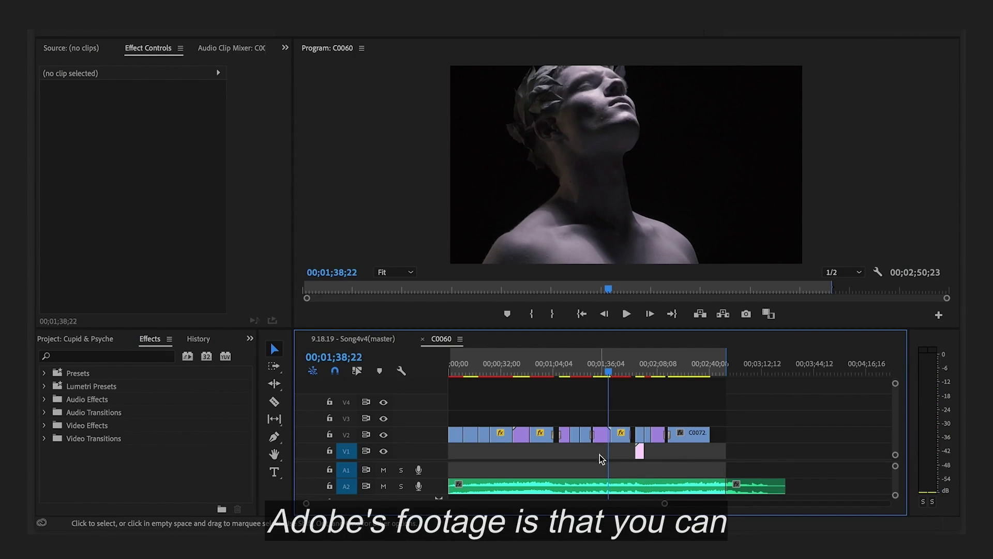
left_click(602, 435)
left_click(69, 357)
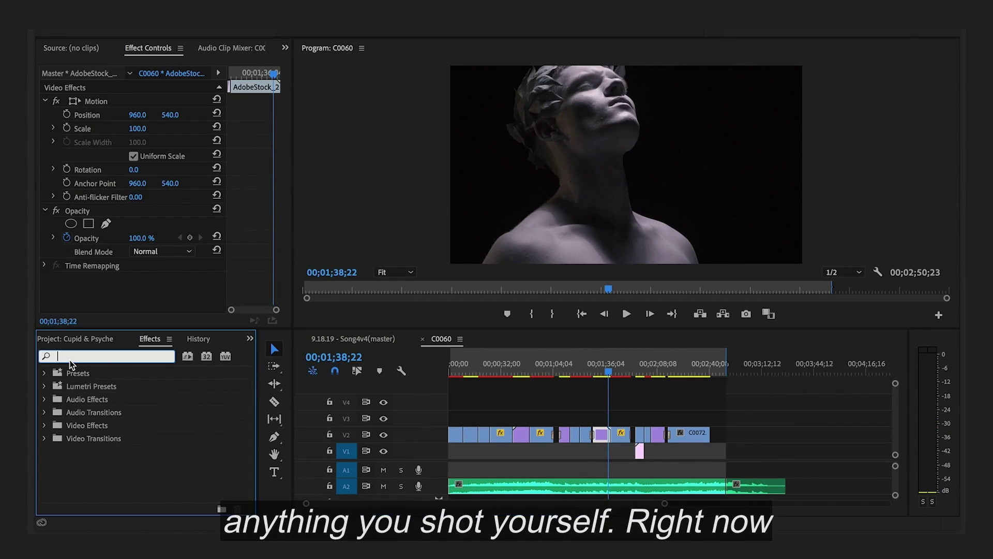
type("lumetri")
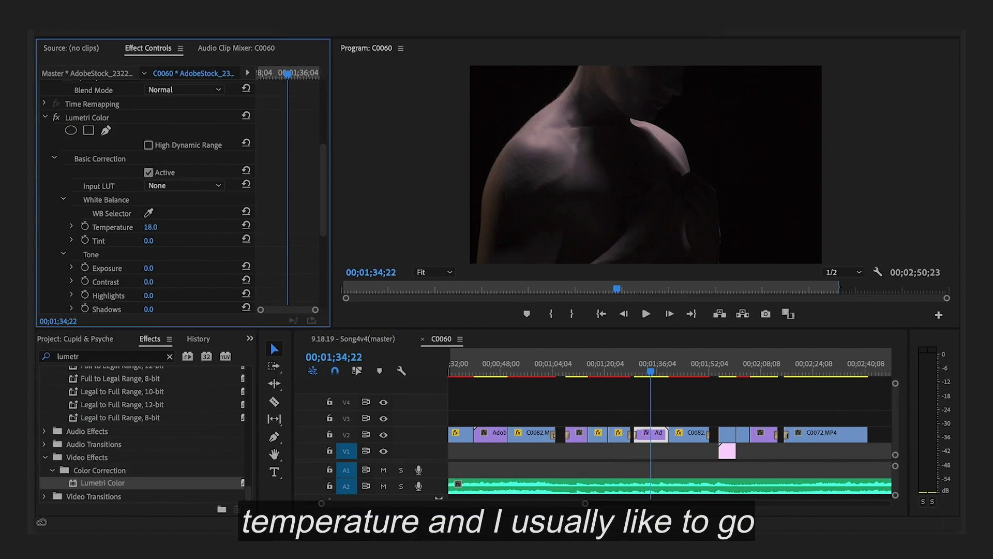
mouse_move(154, 227)
left_mouse_down()
mouse_move(127, 226)
mouse_move(160, 227)
left_mouse_up()
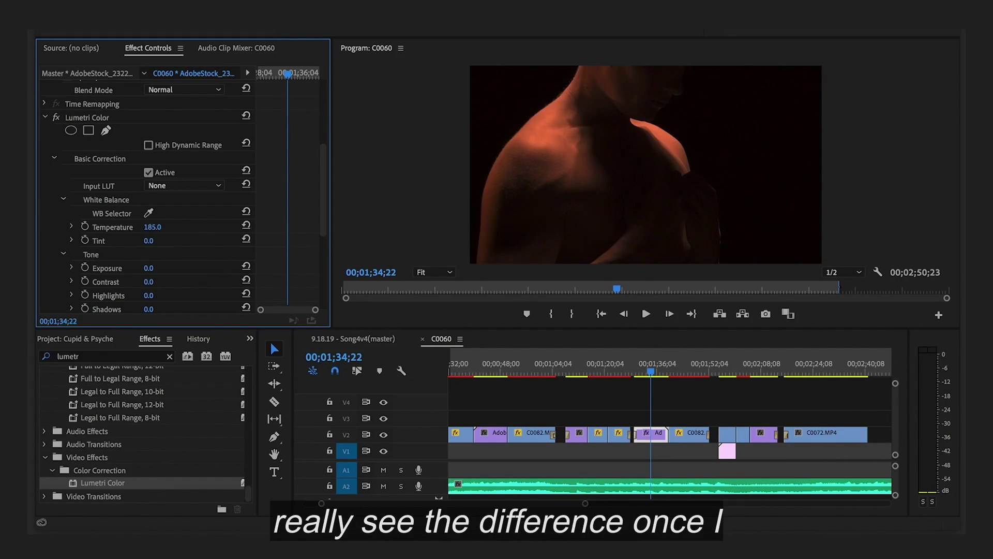
left_click_drag(153, 226, 129, 227)
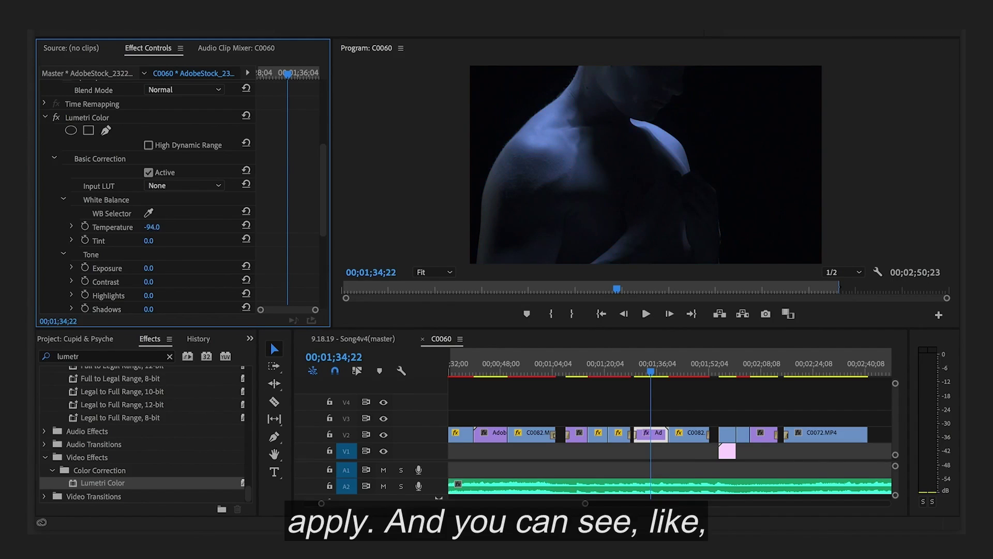
Nudge the statue clip's Tint to -2 and compare it against neighbouring shots.
left_click(671, 371)
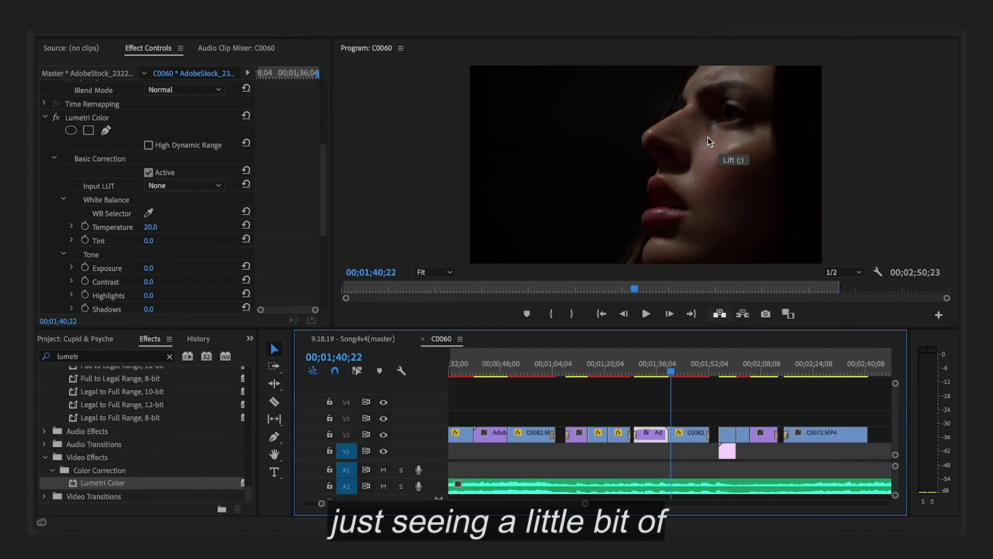
left_click(661, 365)
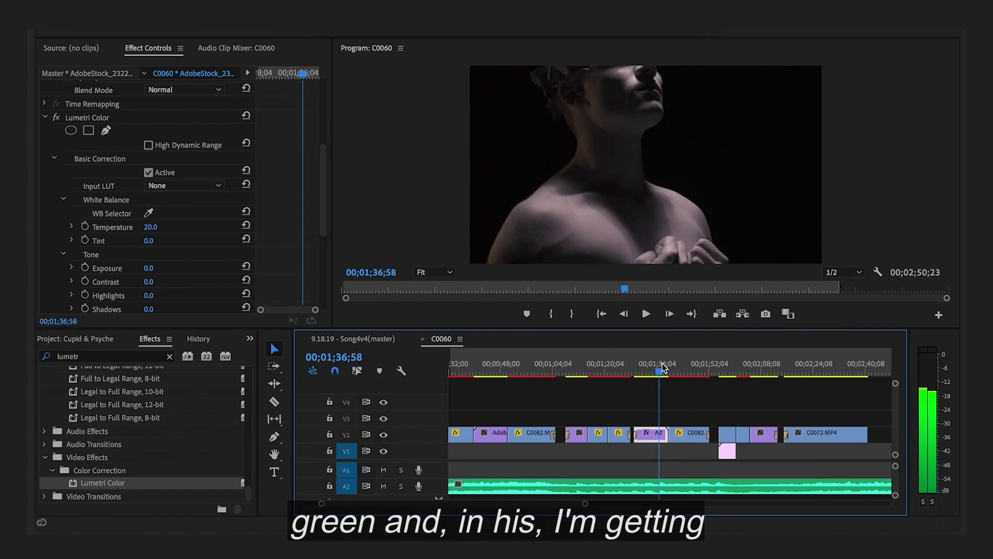
left_click(663, 366)
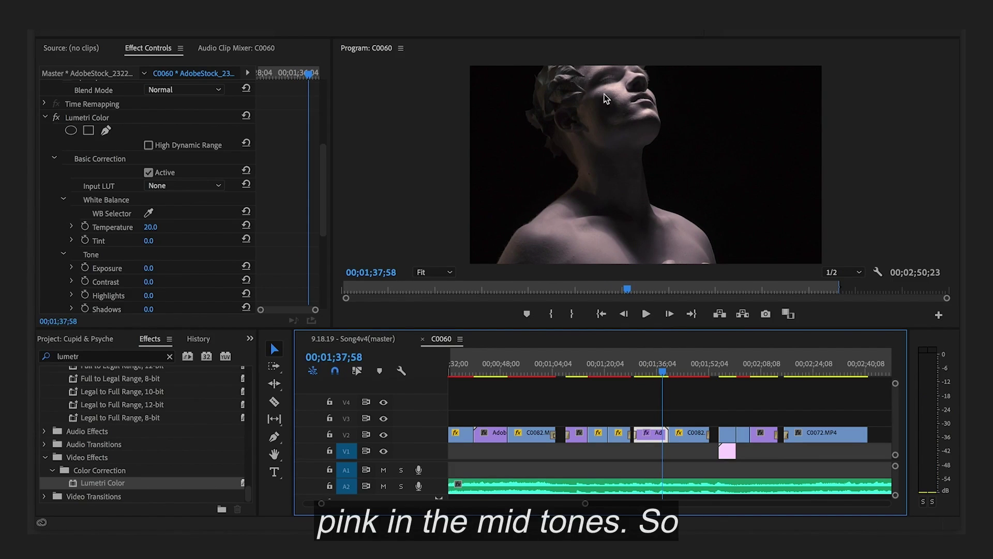
scroll(221, 251, "down", 1)
mouse_move(156, 228)
left_mouse_down()
mouse_move(139, 228)
mouse_move(156, 228)
left_mouse_up()
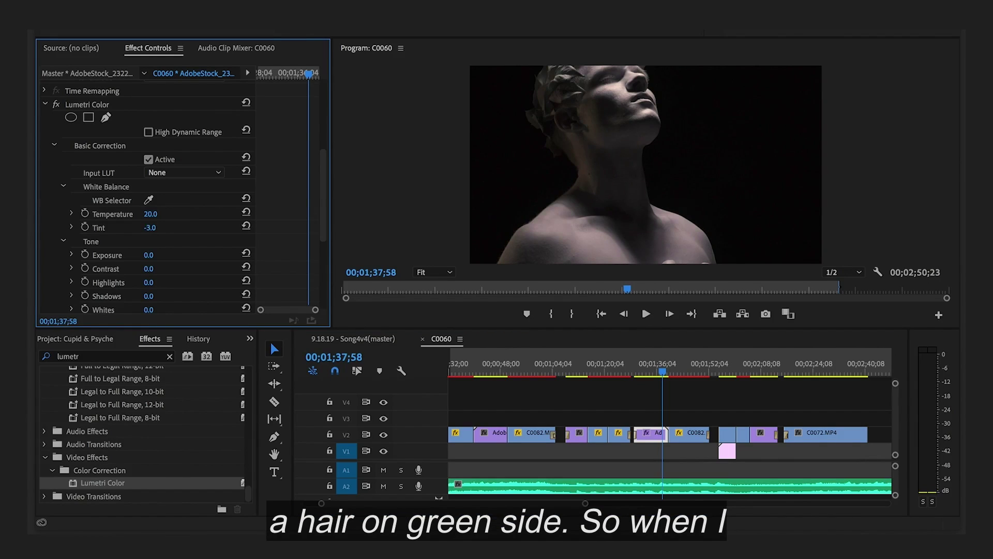
left_click_drag(150, 227, 154, 227)
left_click(665, 368)
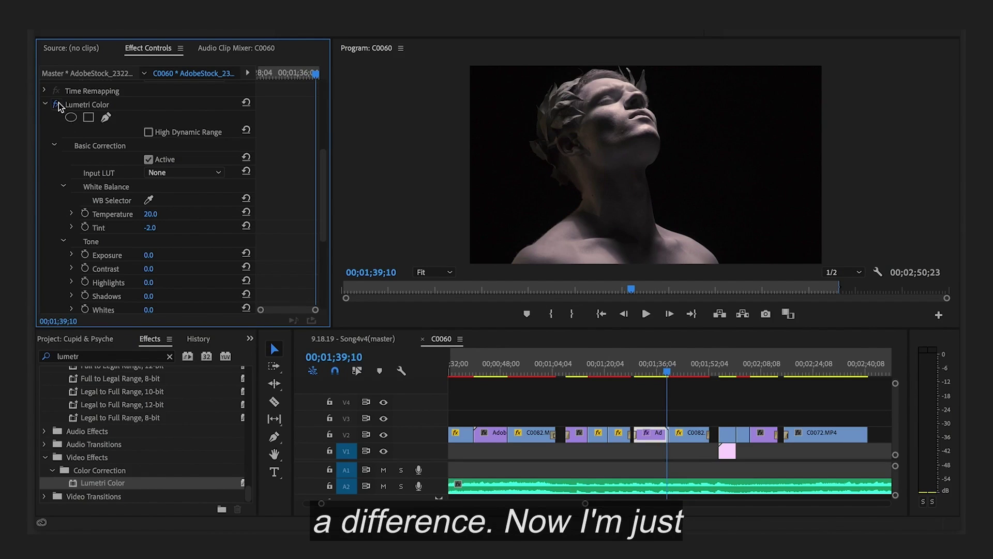
left_click(673, 370)
mouse_move(675, 371)
left_mouse_down()
mouse_move(690, 370)
mouse_move(668, 374)
left_mouse_up()
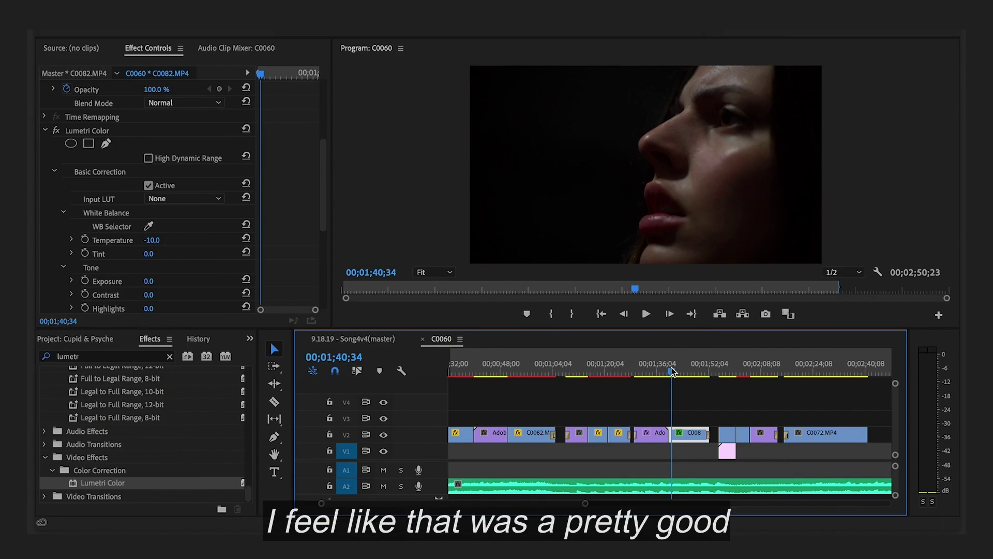
mouse_move(672, 371)
left_mouse_down()
mouse_move(658, 373)
mouse_move(665, 378)
left_mouse_up()
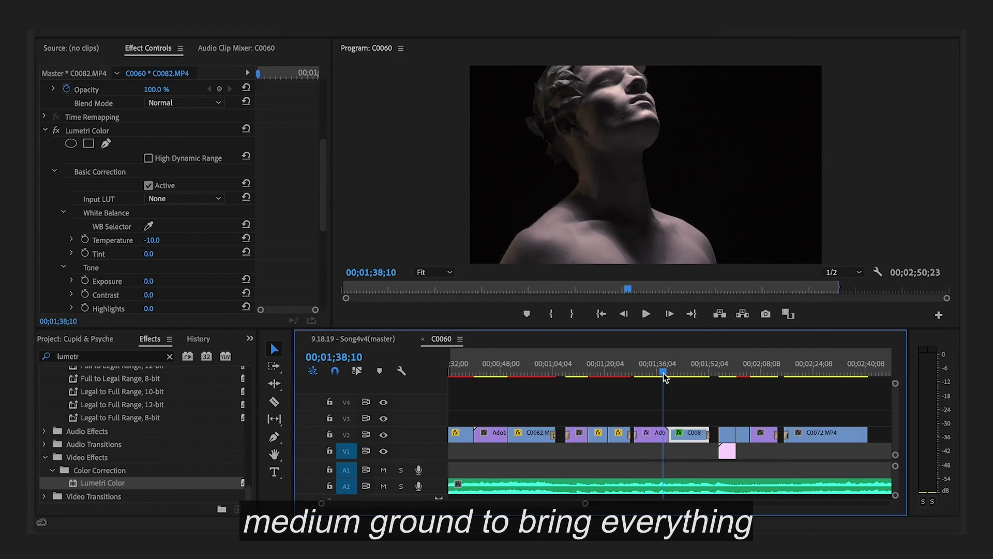
left_click_drag(725, 380, 728, 383)
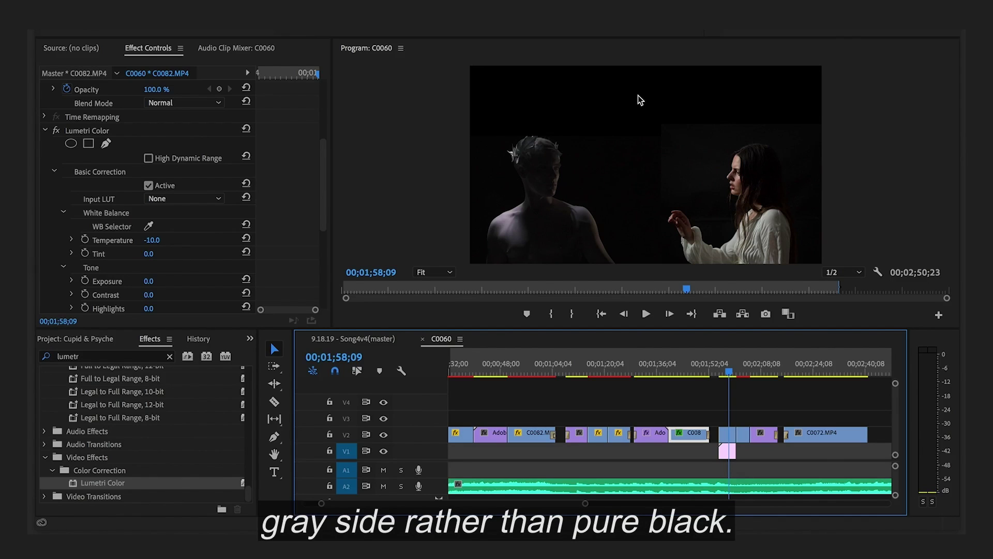
left_click_drag(688, 367, 660, 370)
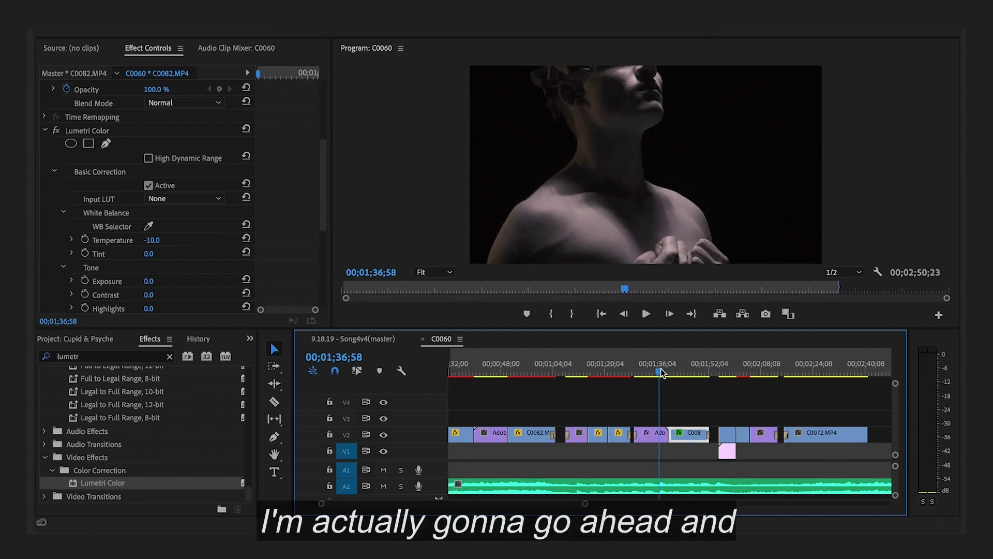
left_click(650, 433)
scroll(56, 283, "down", 6)
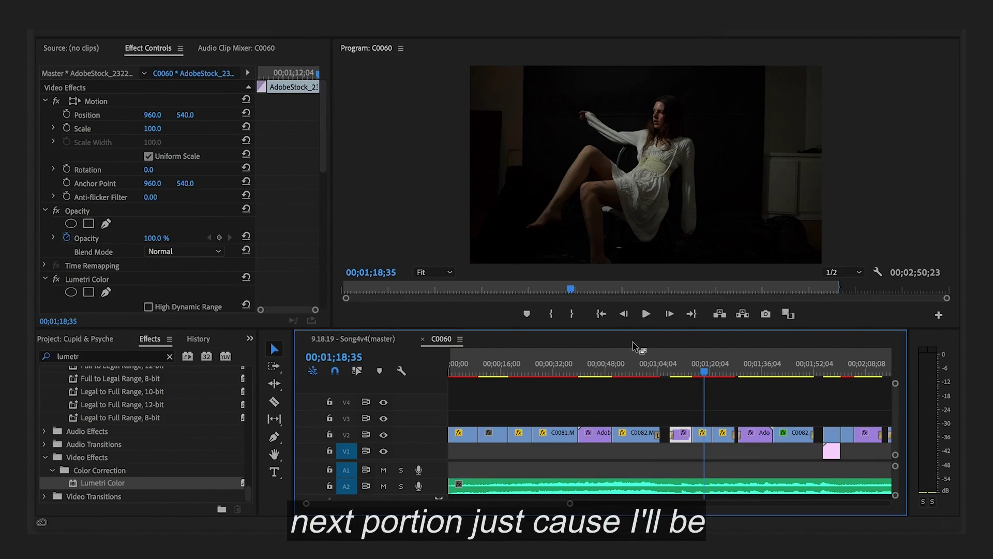
left_click(606, 349)
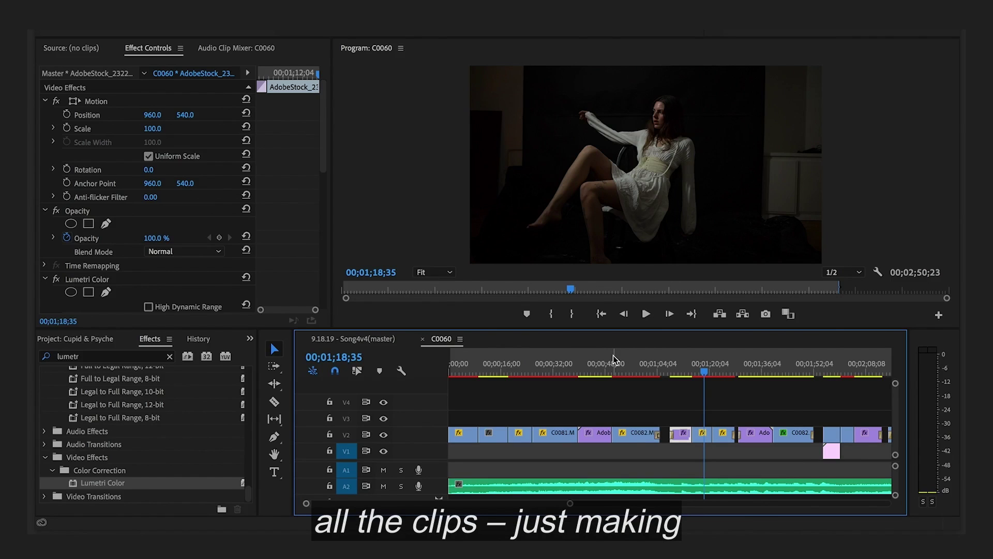
left_click(630, 364)
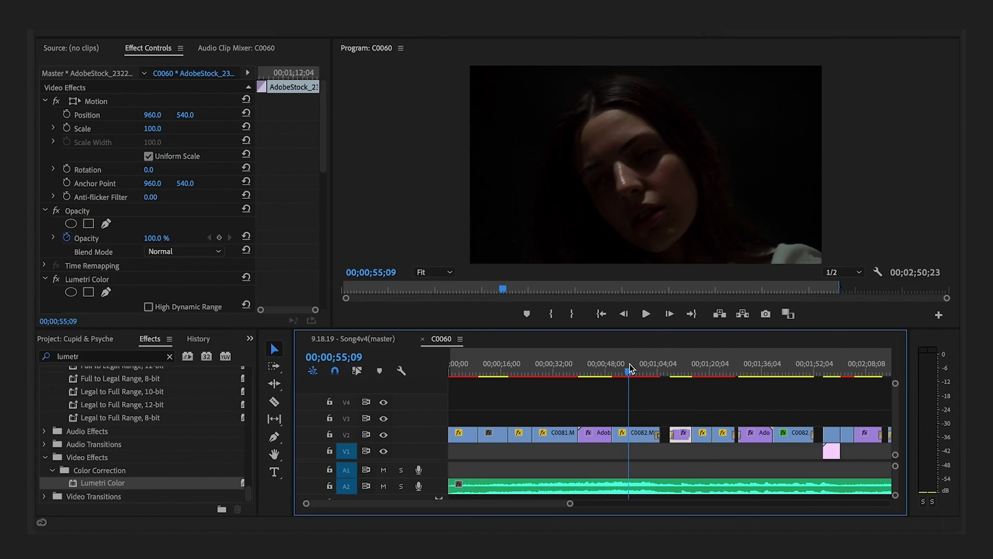
left_click_drag(629, 367, 560, 374)
scroll(129, 217, "down", 6)
left_click(128, 247)
left_click_drag(628, 368, 773, 358)
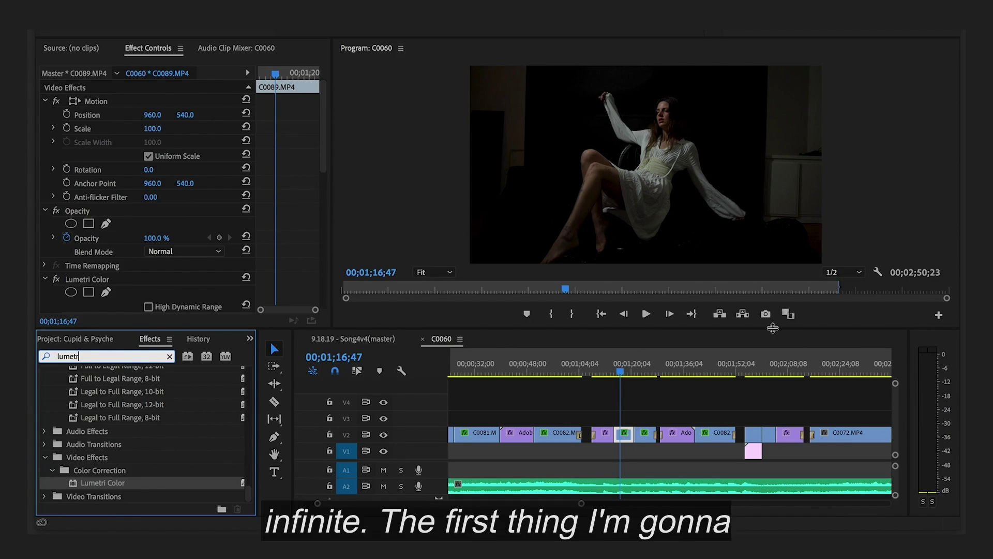
Vignette the seated-woman clip with Amount -5, Midpoint 0, Feather 100 and Roundness 100.
scroll(114, 290, "down", 8)
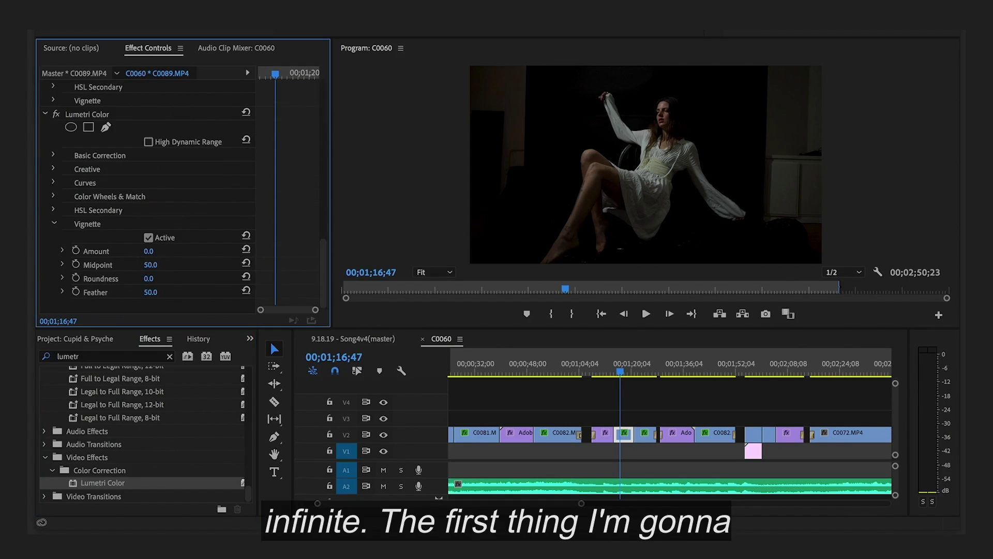
left_click_drag(148, 250, 139, 251)
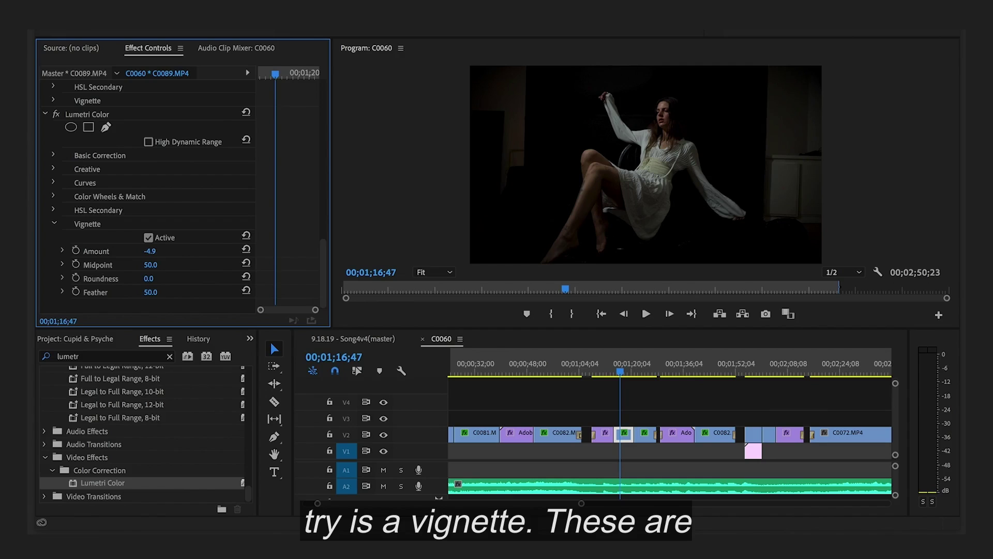
left_click_drag(151, 264, 124, 265)
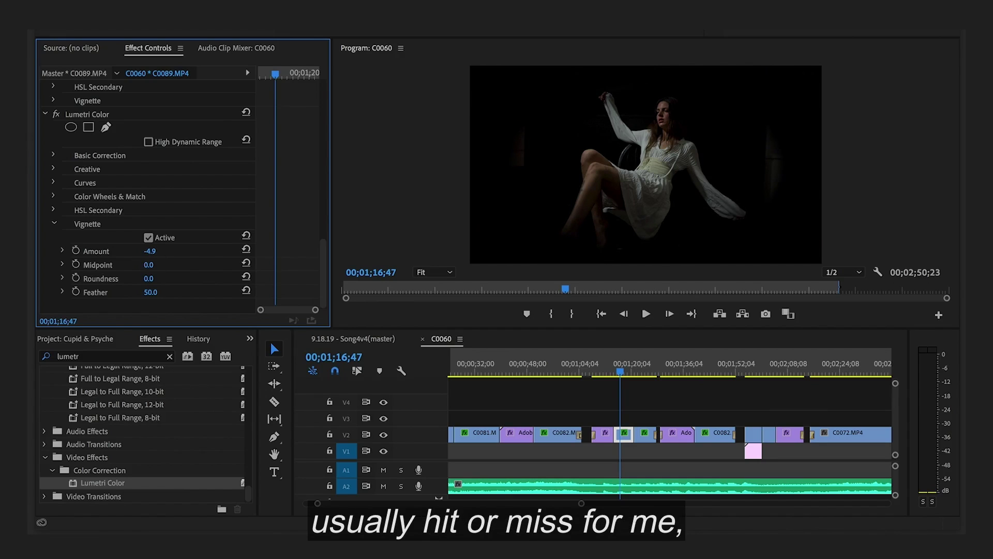
left_click_drag(149, 291, 154, 264)
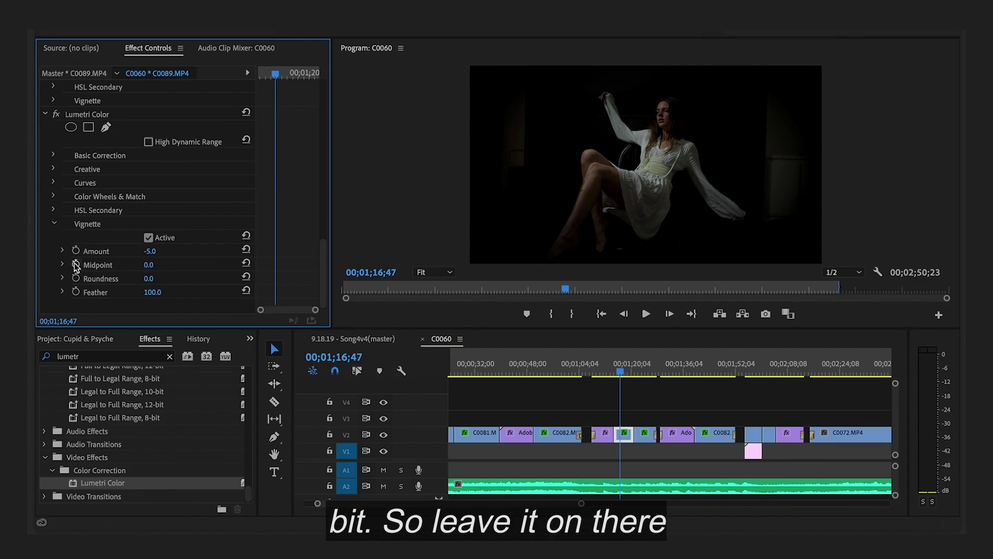
left_click(62, 277)
left_click_drag(151, 302, 261, 308)
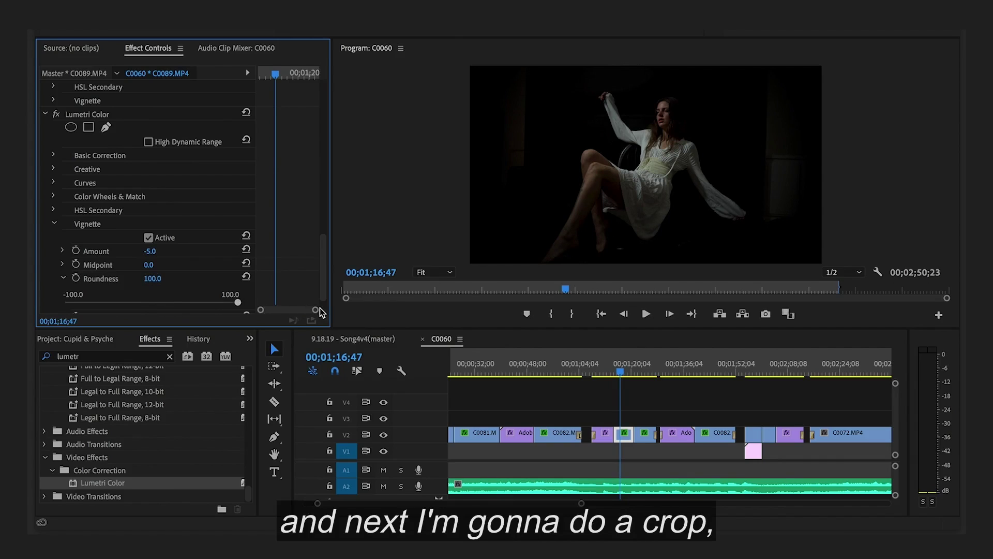
left_click(622, 434)
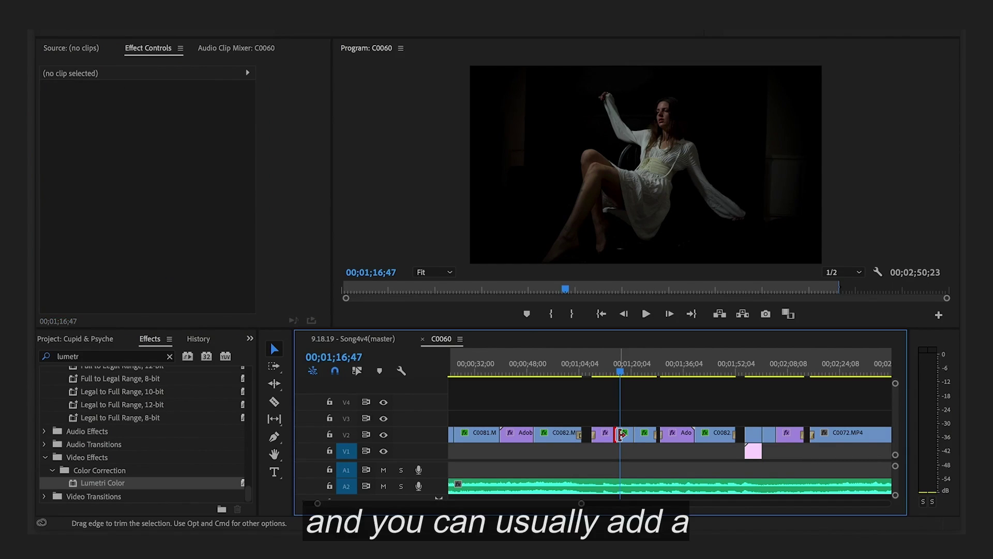
Apply the Crop effect to clip C0089.
left_click(623, 435)
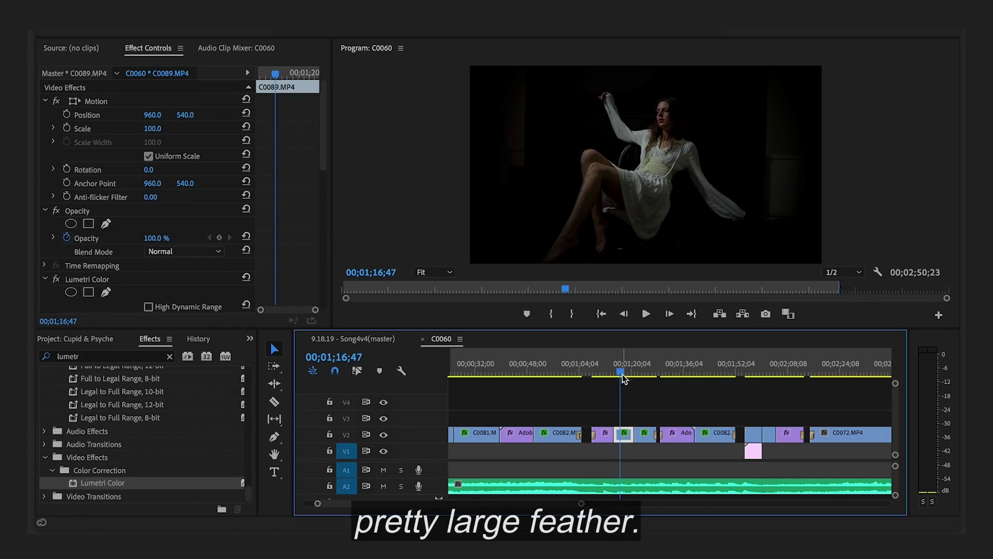
double_click(67, 356)
type("crop")
left_click_drag(88, 451, 173, 253)
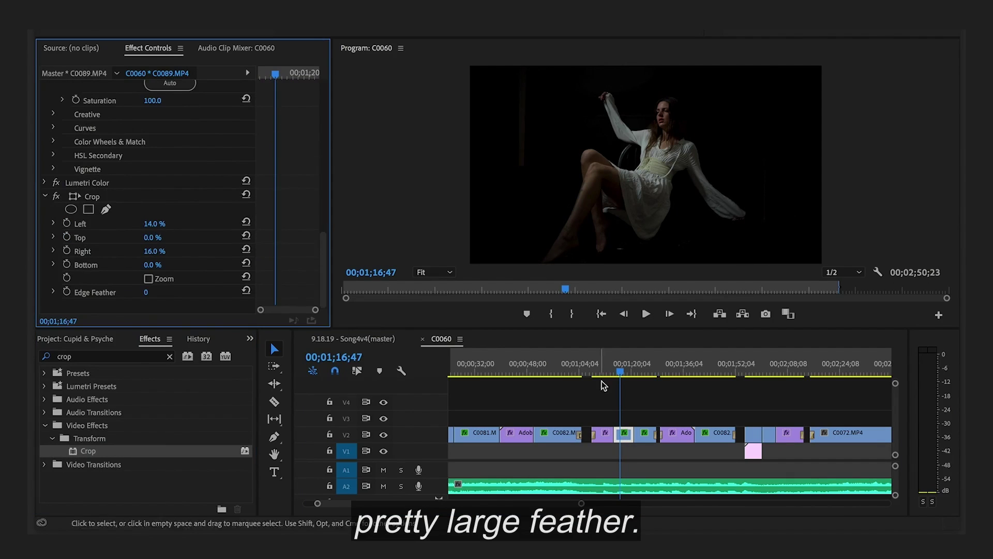
Set the crop to Left 21 %, Right 22 % and Edge Feather 111.
left_click_drag(603, 381, 619, 372)
left_click_drag(147, 292, 503, 129)
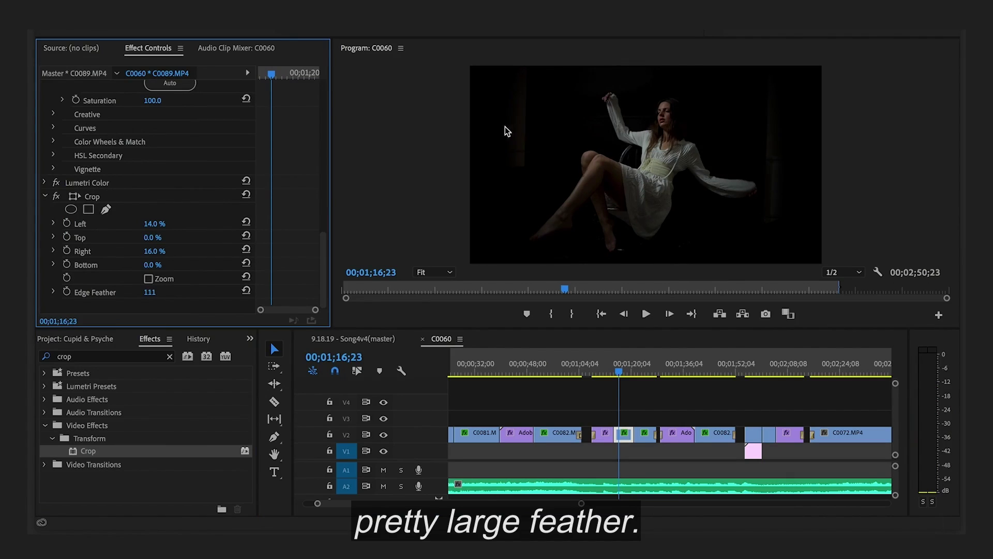
left_click_drag(150, 224, 161, 250)
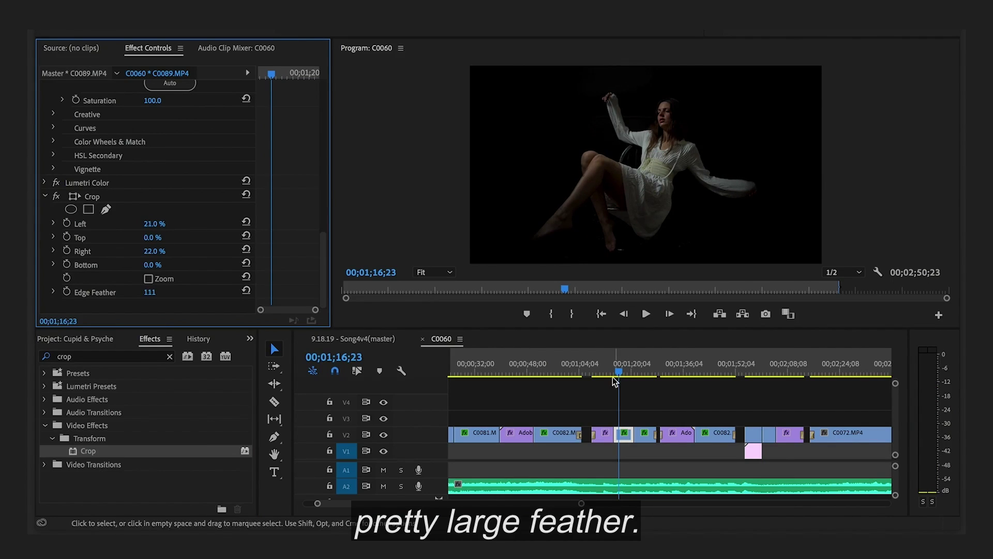
left_click(616, 373)
scroll(204, 220, "up", 10)
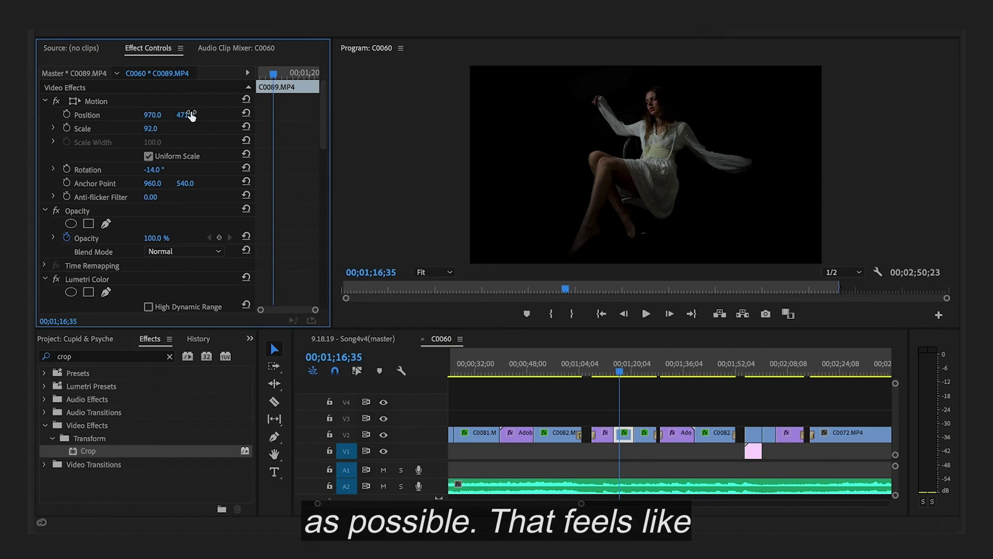
scroll(155, 207, "down", 10)
left_click_drag(620, 373, 626, 372)
left_click(612, 368)
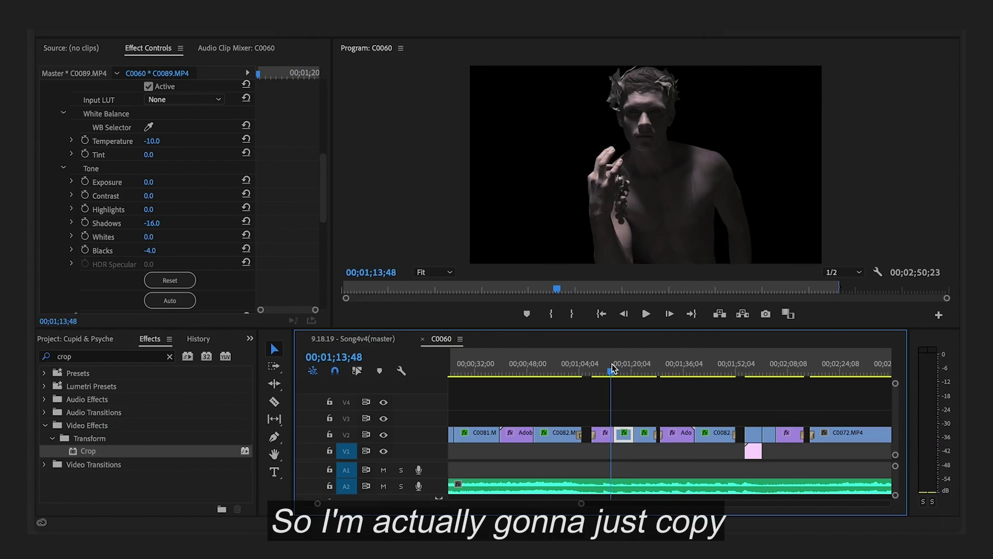
left_click_drag(611, 368, 615, 368)
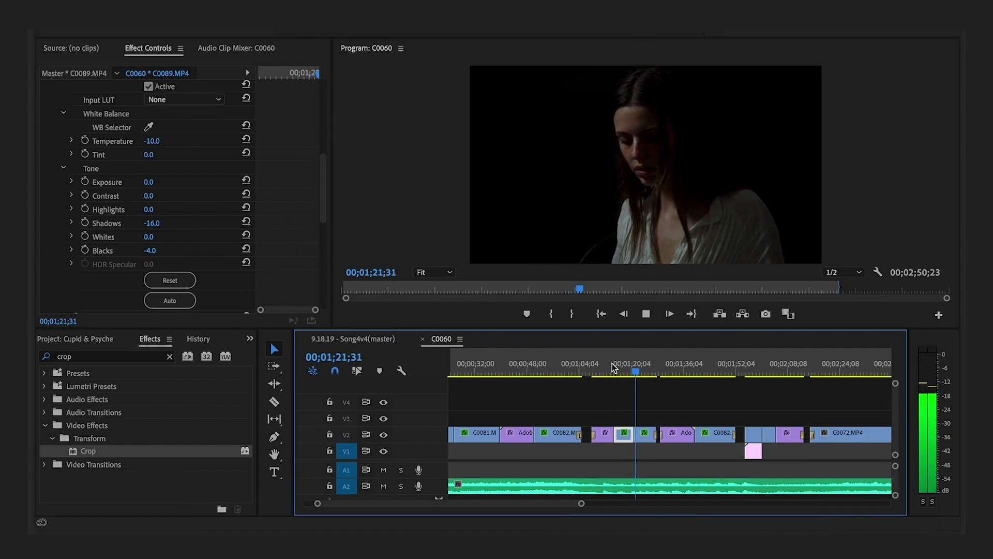
key("space")
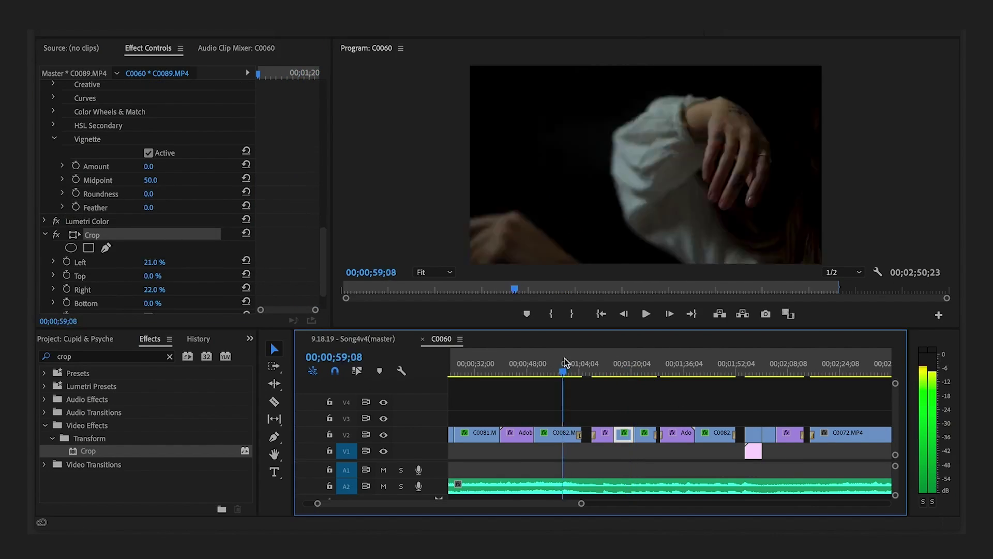
left_click(519, 433)
scroll(66, 266, "down", 6)
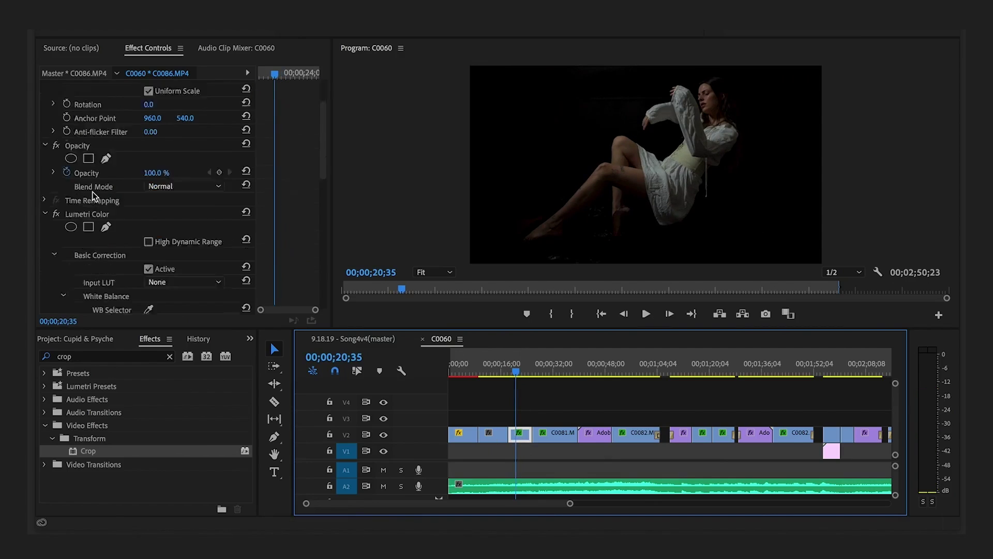
left_click(53, 255)
scroll(66, 261, "down", 1)
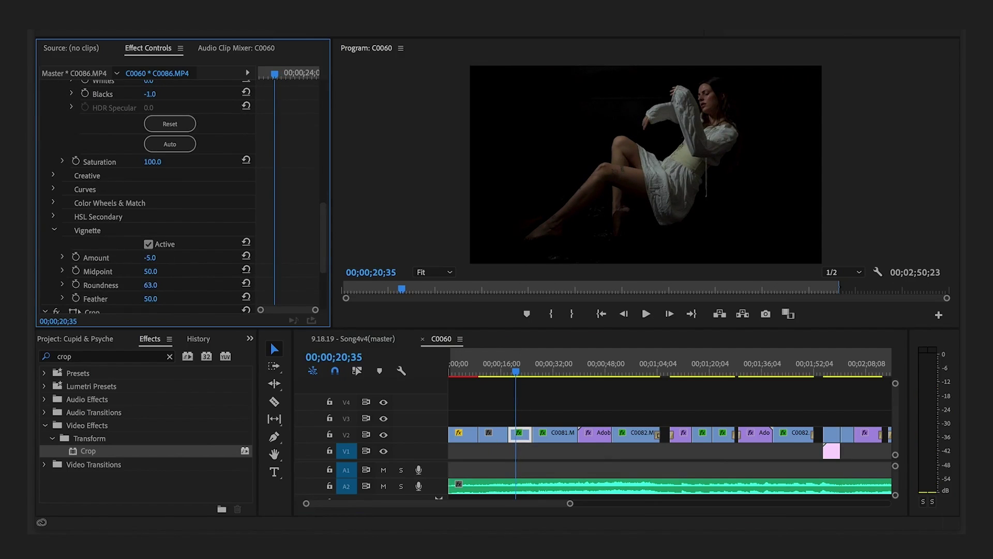
mouse_move(514, 365)
left_mouse_down()
mouse_move(530, 363)
mouse_move(521, 364)
left_mouse_up()
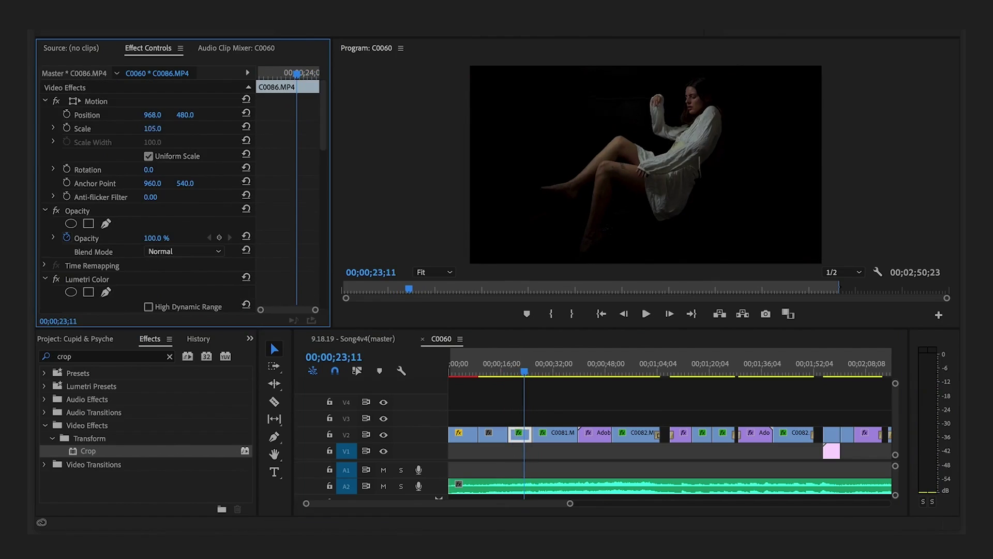
key("space")
key("=")
left_click(572, 367)
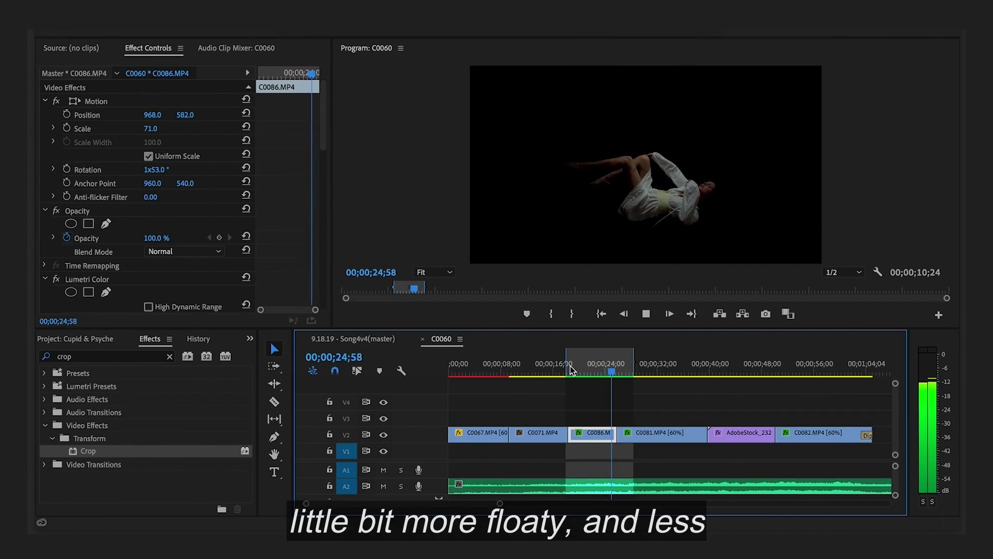
Find the two-shot near 1;57 and apply Lumetri Color to clip C0091.
left_click(571, 368)
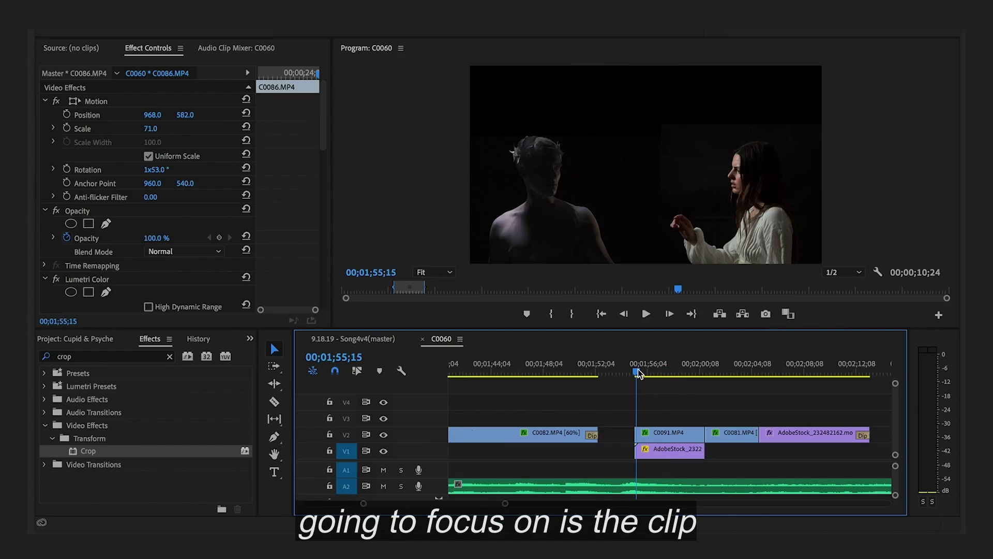
left_click_drag(639, 374, 669, 380)
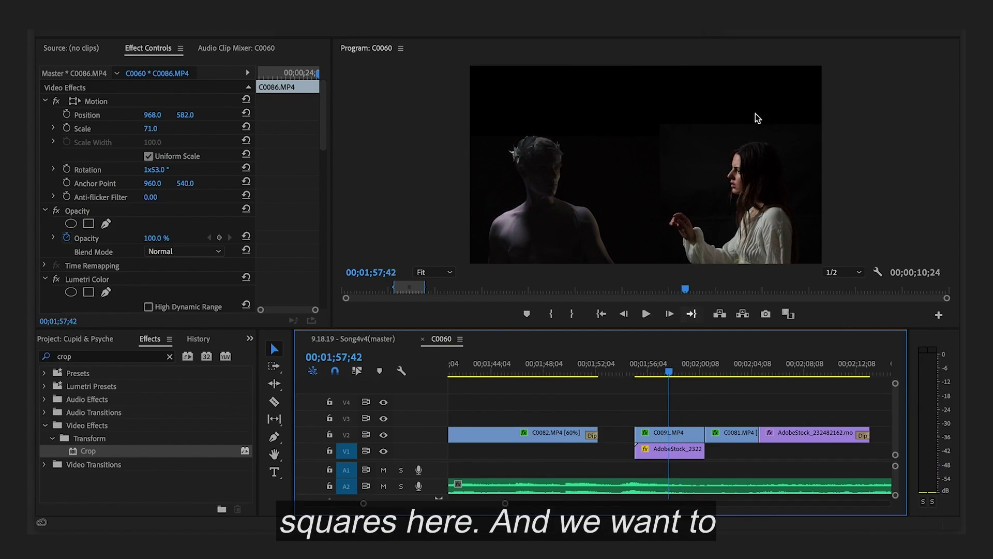
left_click(667, 435)
double_click(77, 356)
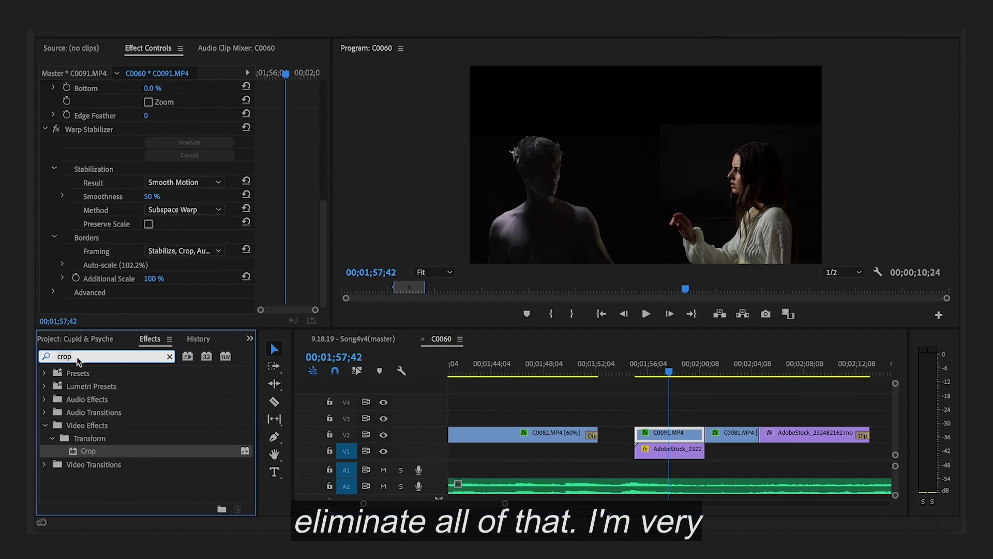
type("lumetr")
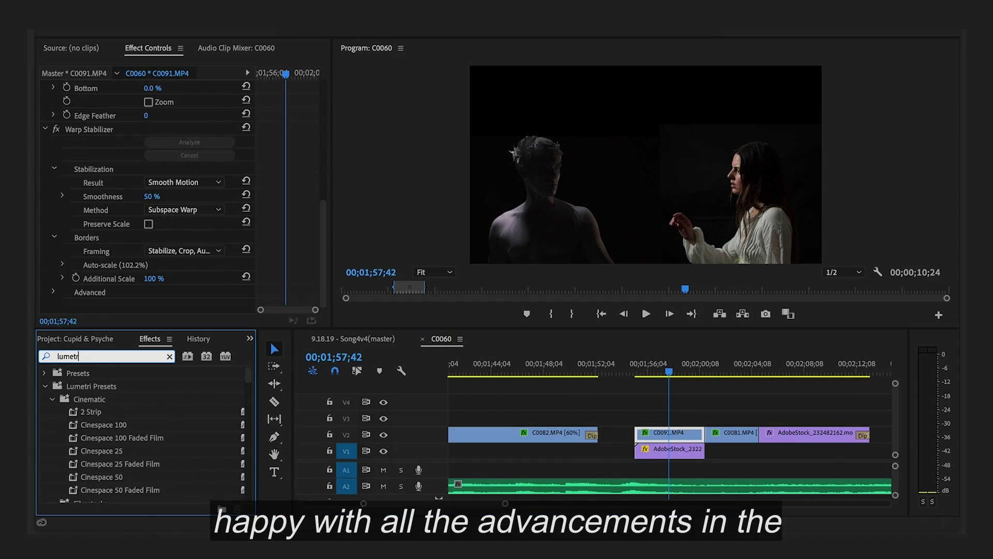
scroll(82, 479, "down", 10)
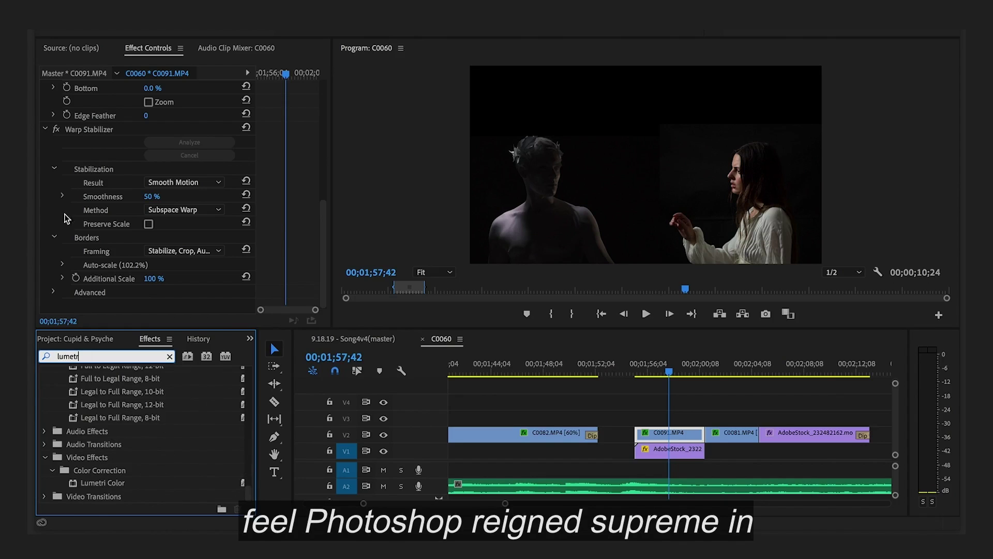
left_click(112, 485)
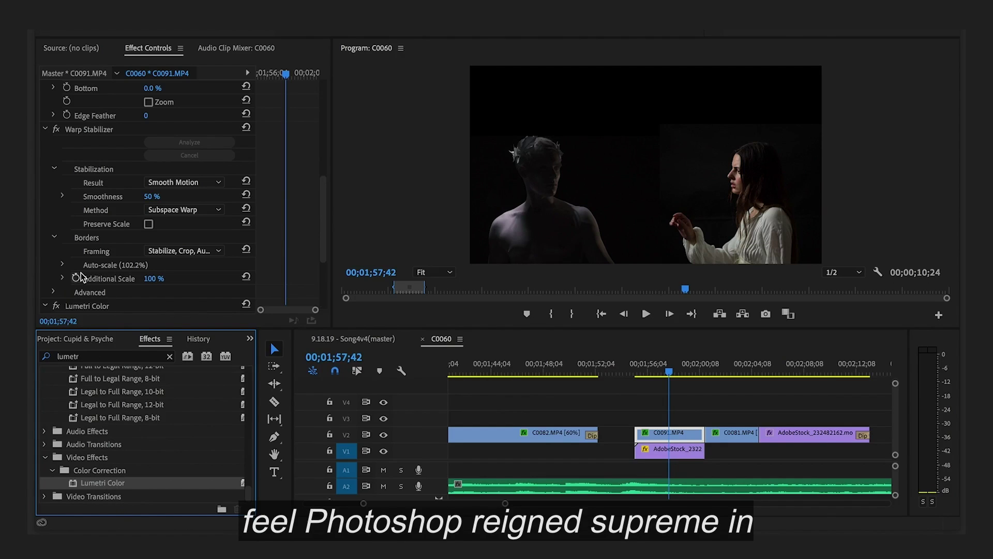
Crush C0091's shadows by moving the RGB Curves black point right, then play back the two-shot.
scroll(80, 276, "down", 5)
left_click(52, 252)
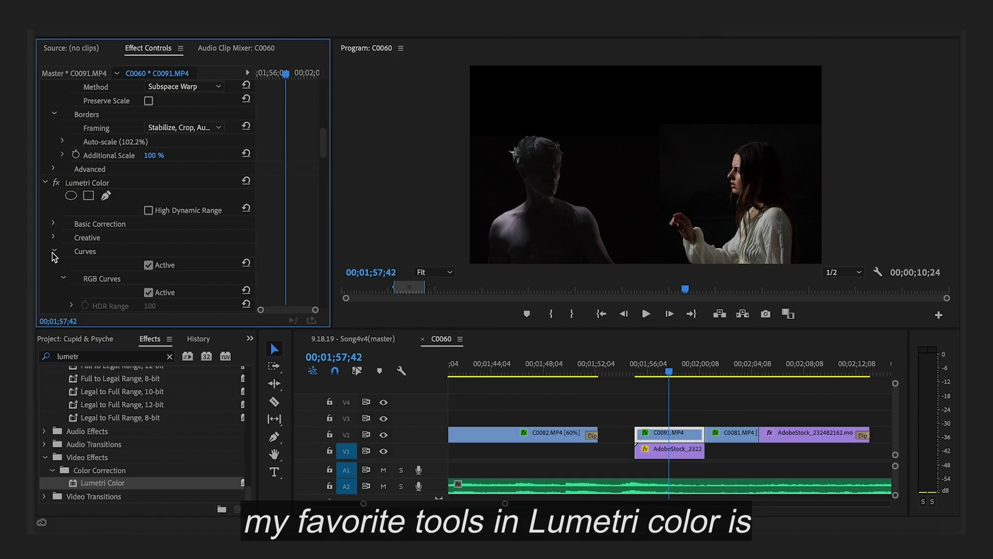
scroll(54, 255, "down", 10)
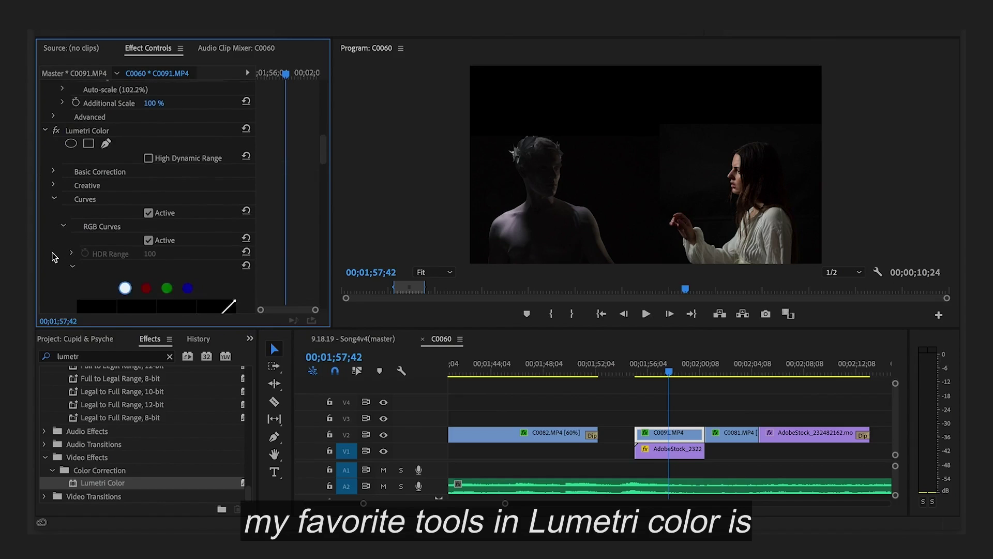
scroll(53, 255, "down", 1)
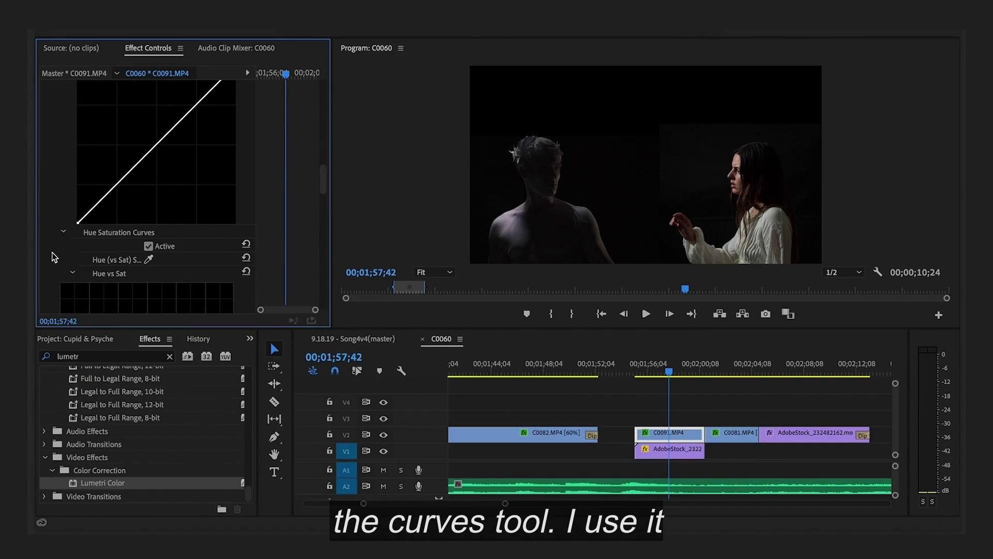
scroll(66, 171, "up", 8)
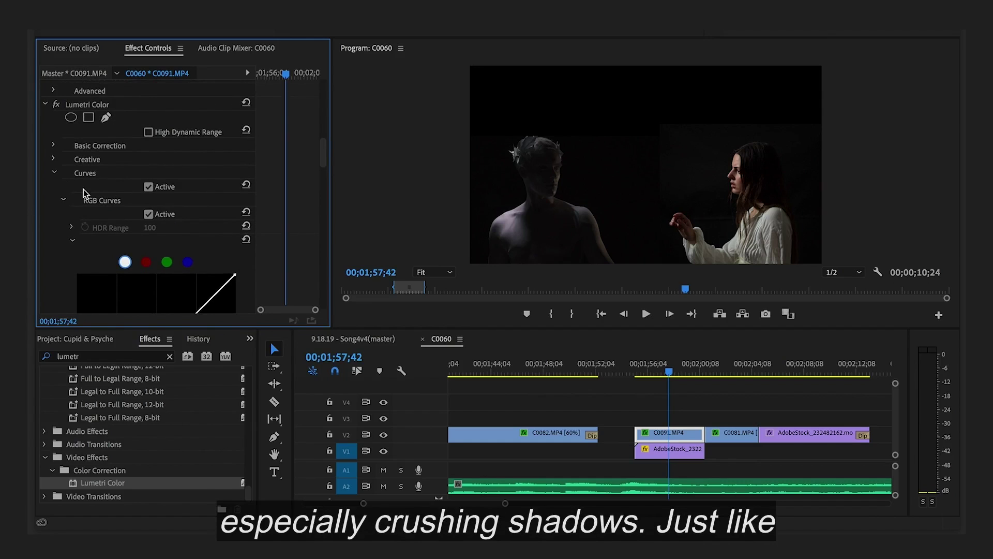
scroll(81, 217, "down", 8)
left_click_drag(80, 238, 84, 239)
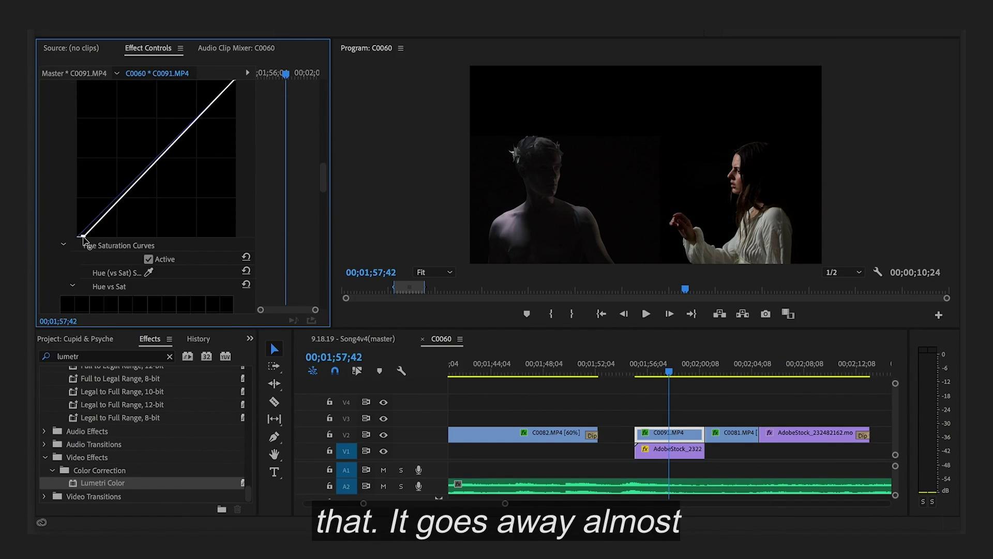
left_click(638, 368)
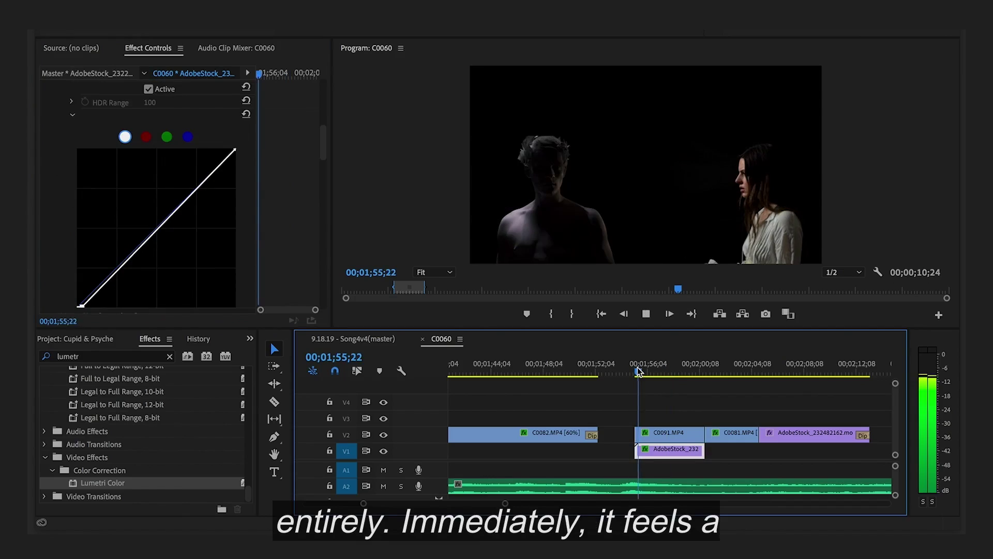
key("space")
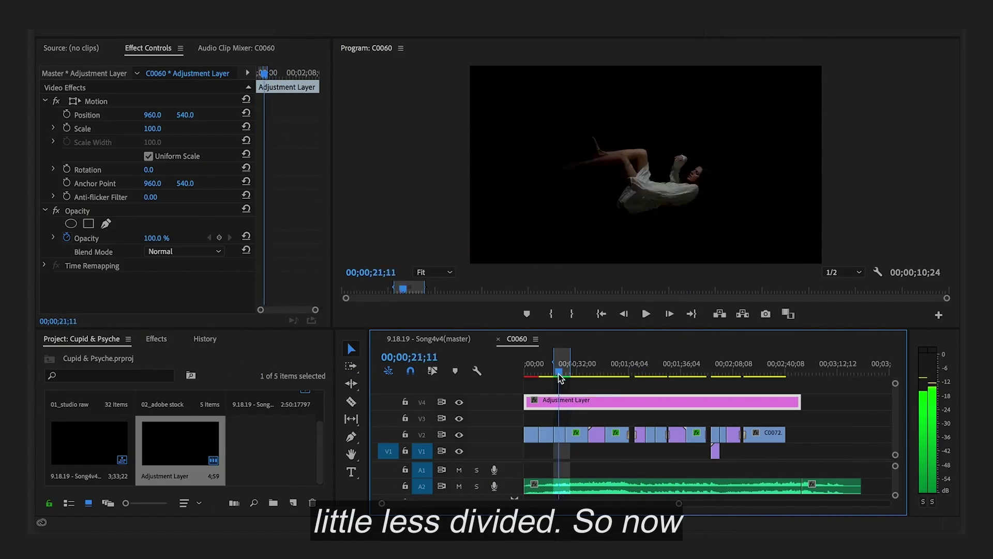
left_click_drag(560, 378, 611, 375)
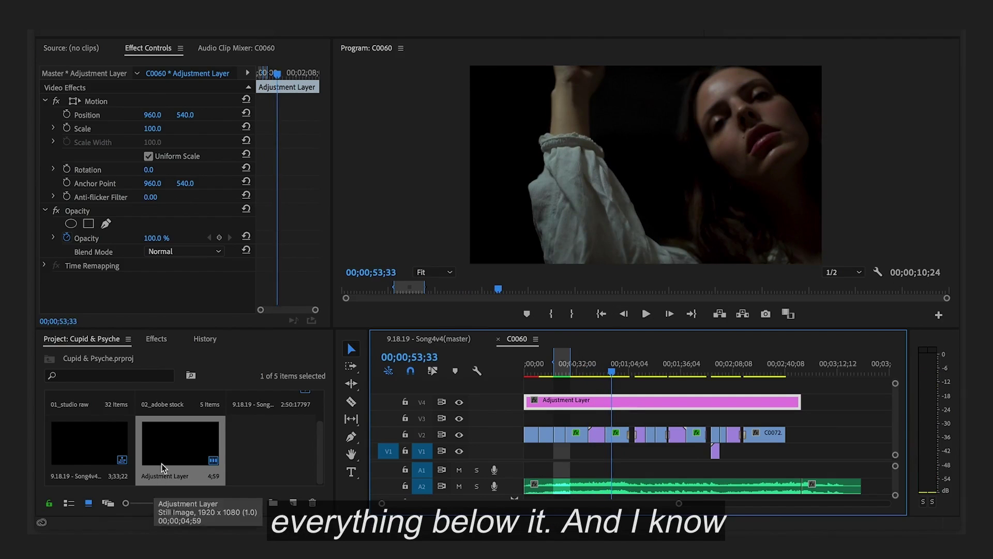
Apply Lumetri Color to the adjustment layer.
left_click(90, 375)
type("lumer")
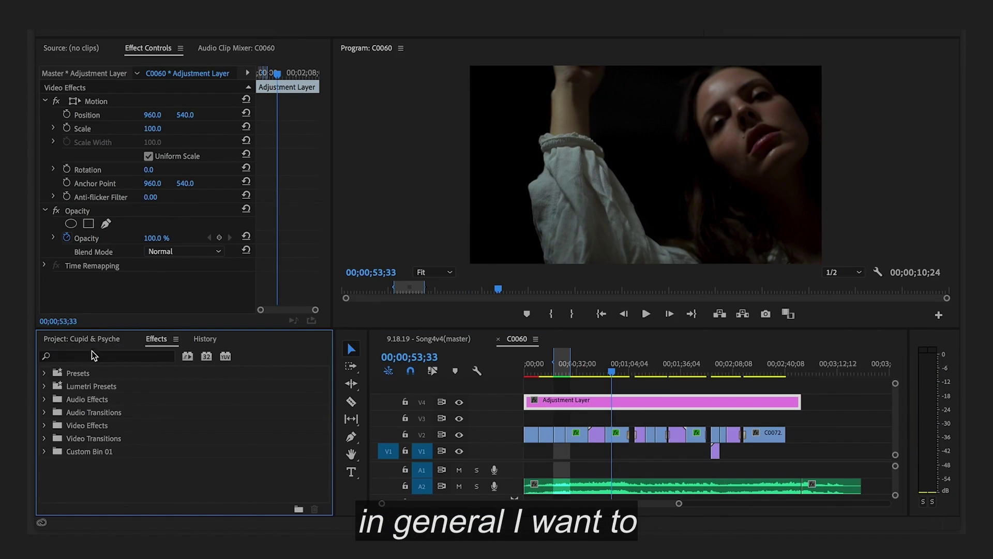
type("lumetr")
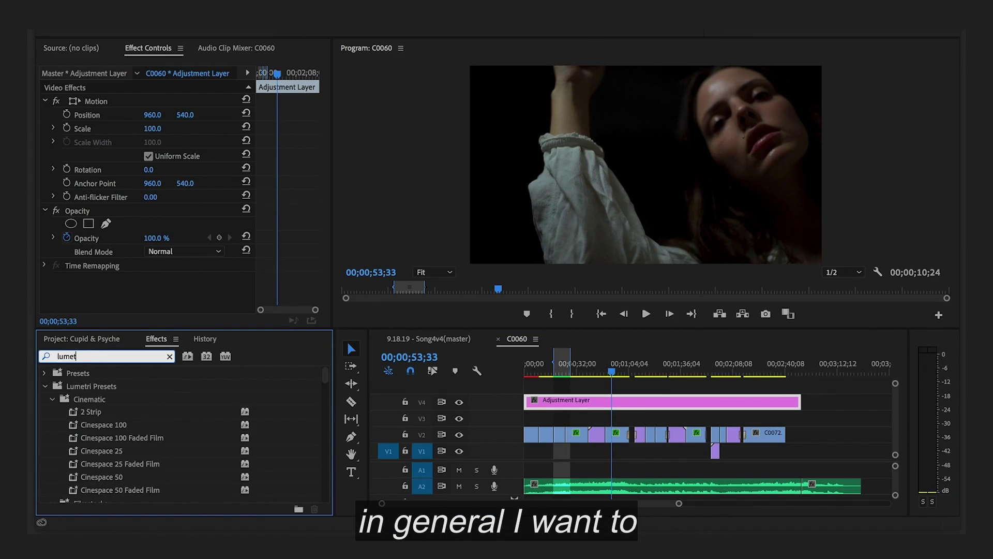
scroll(181, 434, "down", 10)
double_click(103, 469)
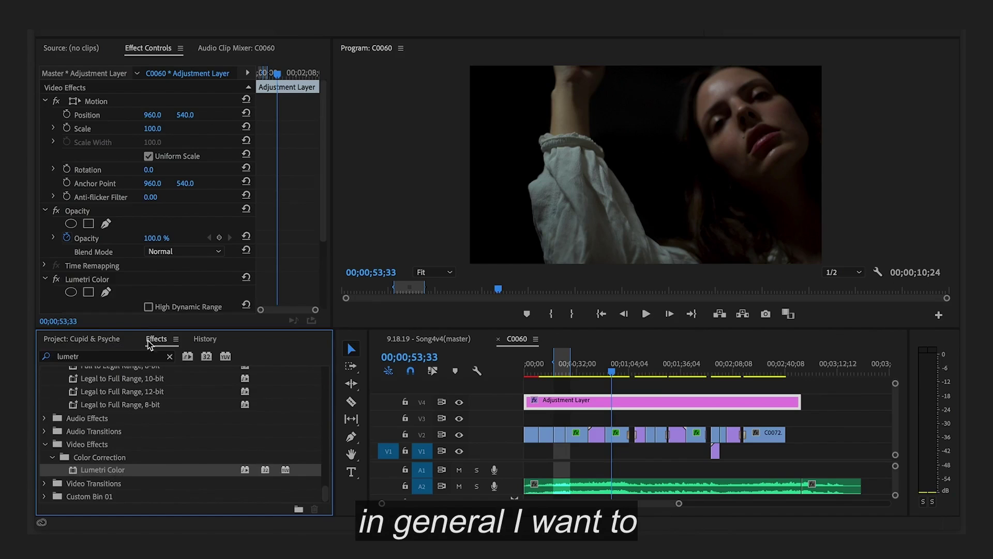
Sample the shirt on the Hue vs Sat curve and pull its green-cyan saturation sharply down.
scroll(58, 258, "down", 5)
left_click(54, 252)
scroll(60, 269, "down", 5)
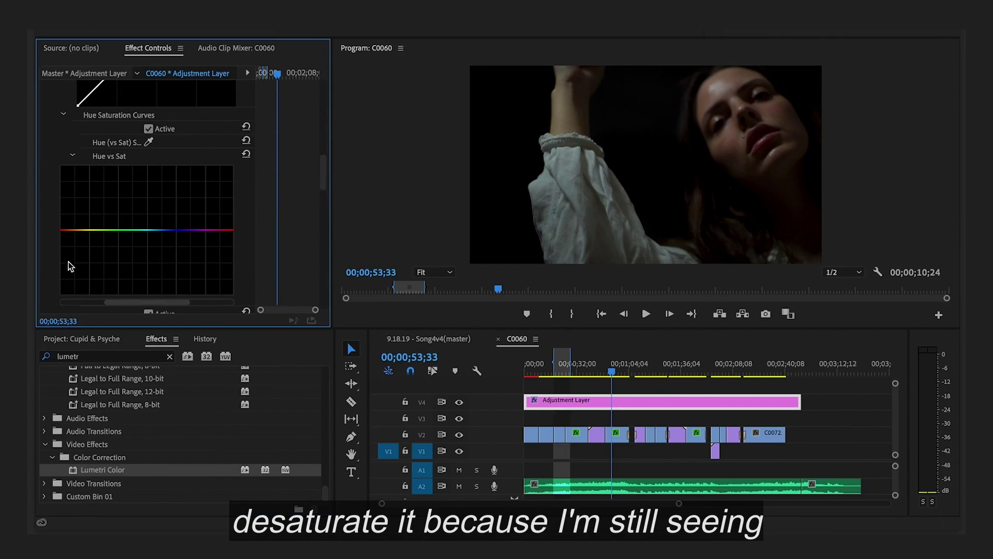
scroll(132, 223, "down", 1)
left_click(149, 129)
left_click(575, 182)
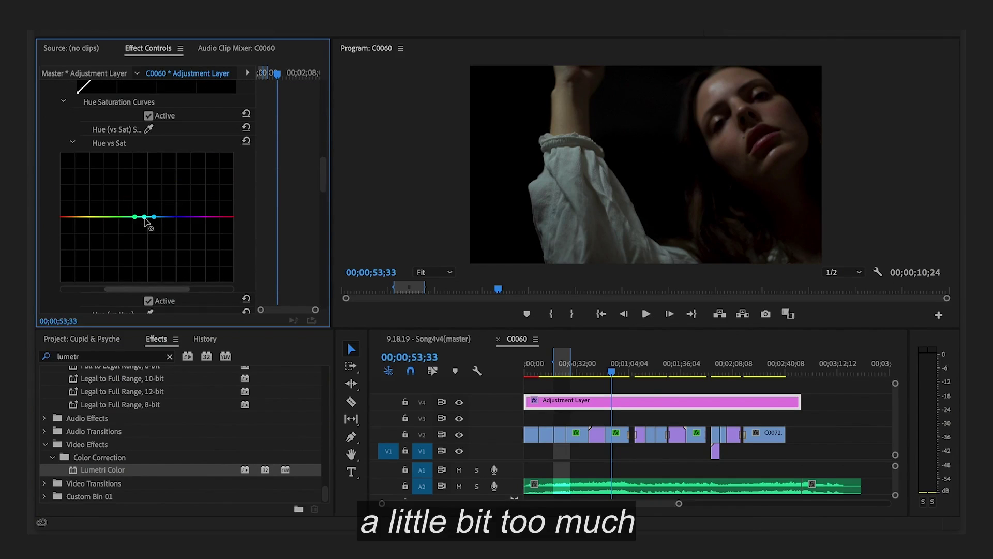
left_click_drag(145, 217, 147, 269)
left_click_drag(613, 375, 599, 373)
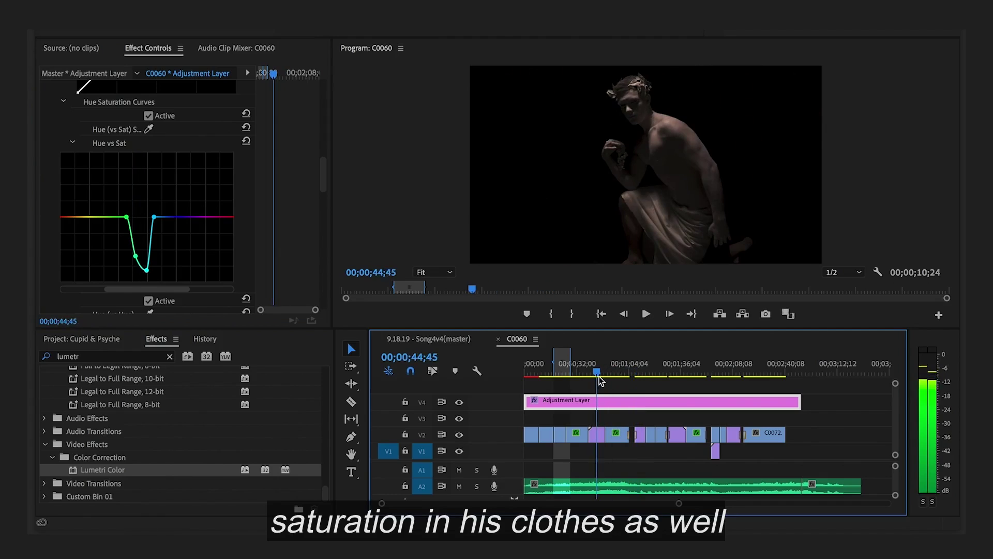
Lower the red hues' saturation slightly and review other shots in the sequence.
left_click_drag(71, 220, 72, 226)
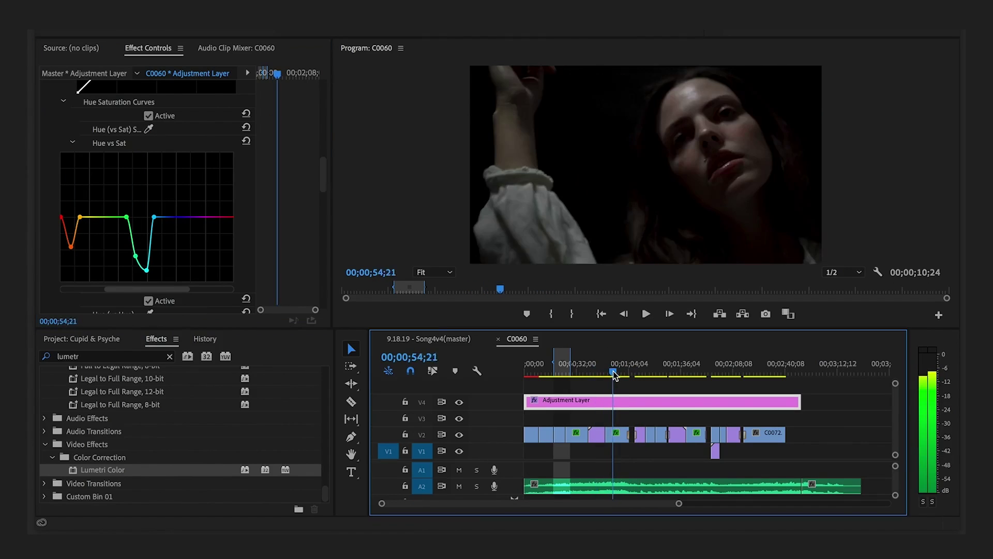
left_click_drag(71, 226, 71, 230)
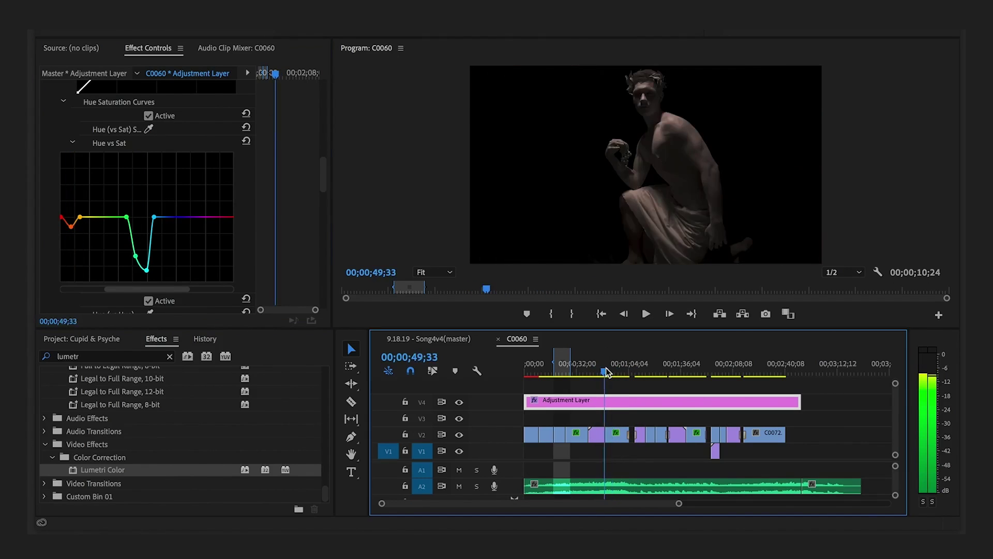
left_click_drag(605, 375, 655, 376)
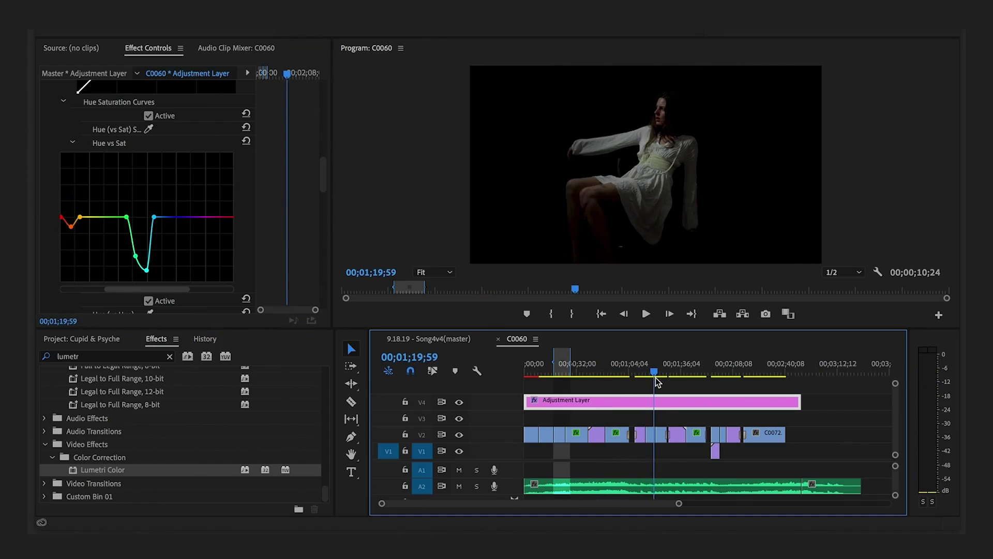
left_click_drag(98, 229, 95, 234)
left_click_drag(655, 371, 539, 369)
Load the K_TONE Vintage .cube file as the Creative look.
left_click(196, 201)
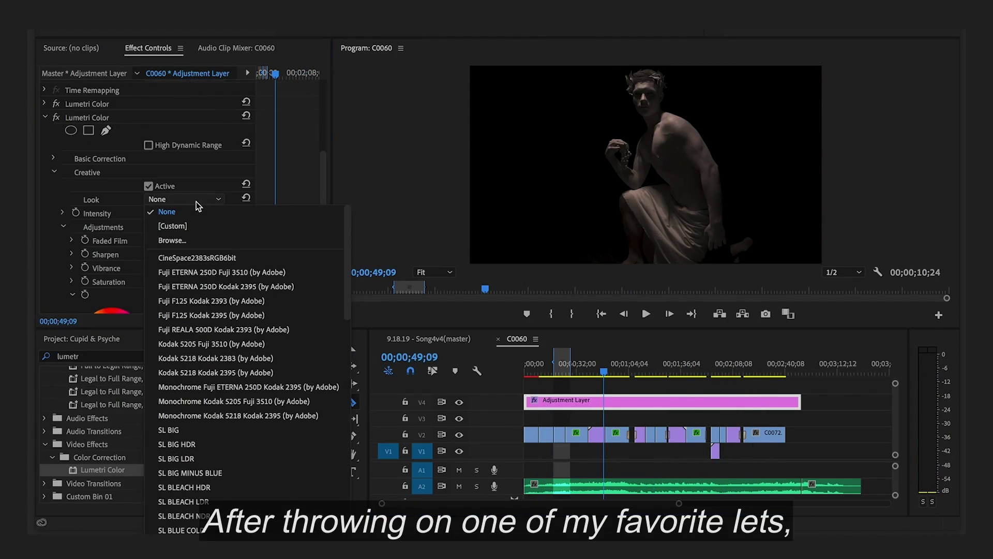
left_click(200, 240)
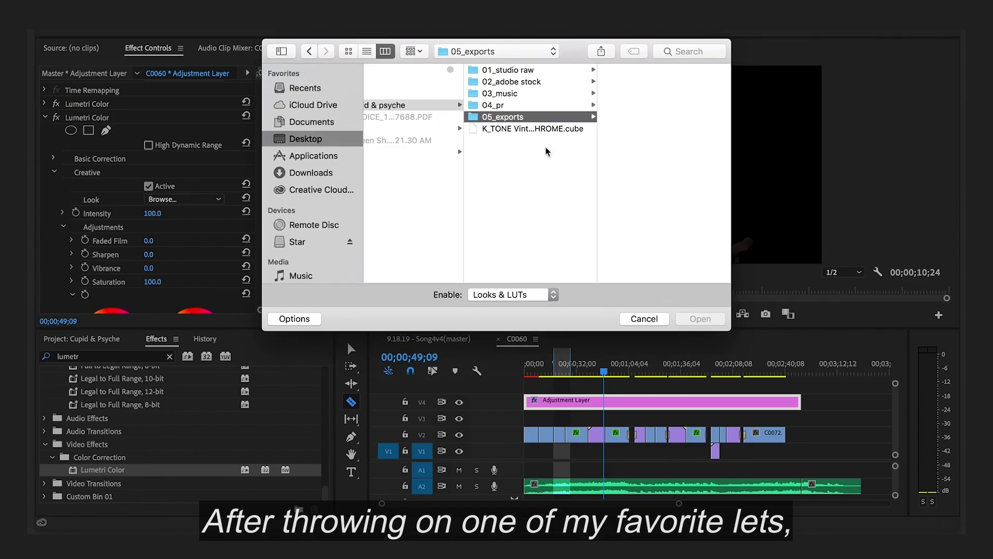
left_click(545, 129)
left_click(693, 318)
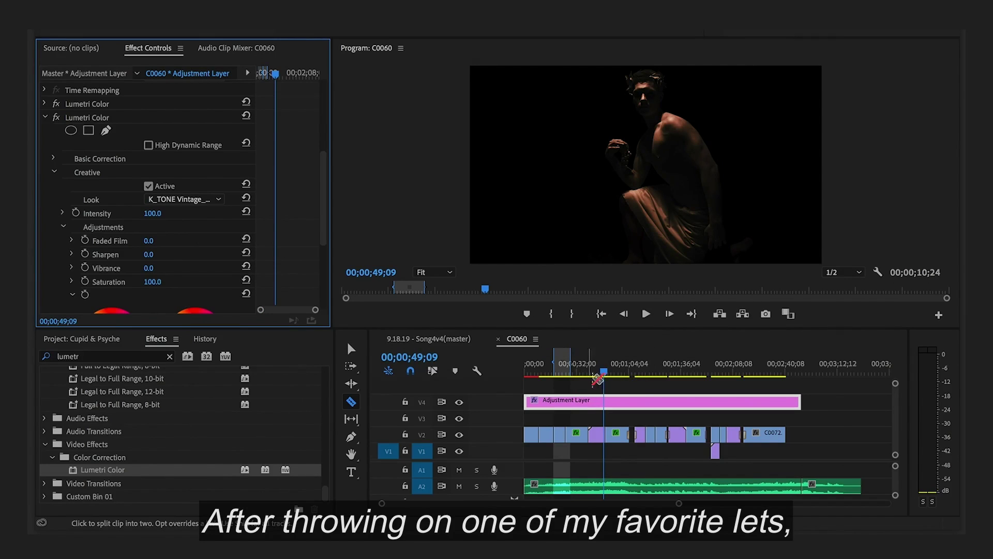
Reduce the look's Intensity to about 61 and preview it across the sequence.
left_click(607, 370)
mouse_move(610, 369)
left_mouse_down()
mouse_move(600, 372)
mouse_move(612, 371)
left_mouse_up()
left_click_drag(152, 213, 131, 213)
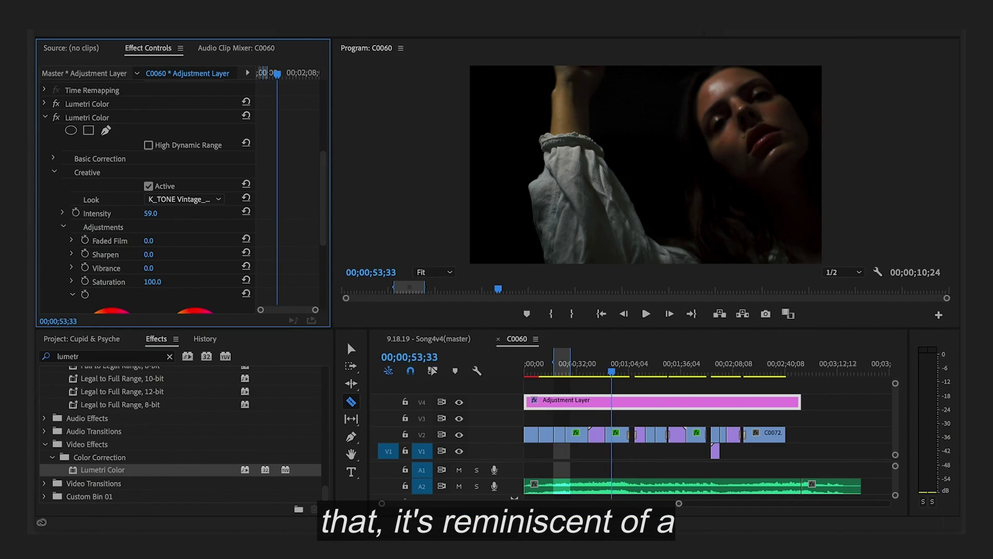
left_click_drag(131, 214, 134, 213)
left_click_drag(612, 371, 654, 381)
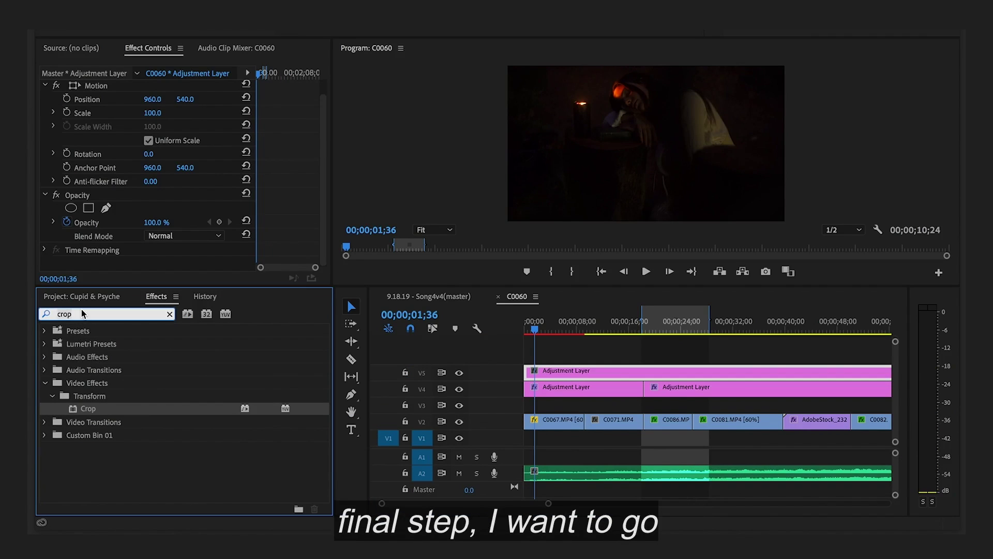
Add another Lumetri Color instance to the top adjustment layer.
left_click(82, 314)
type("liu")
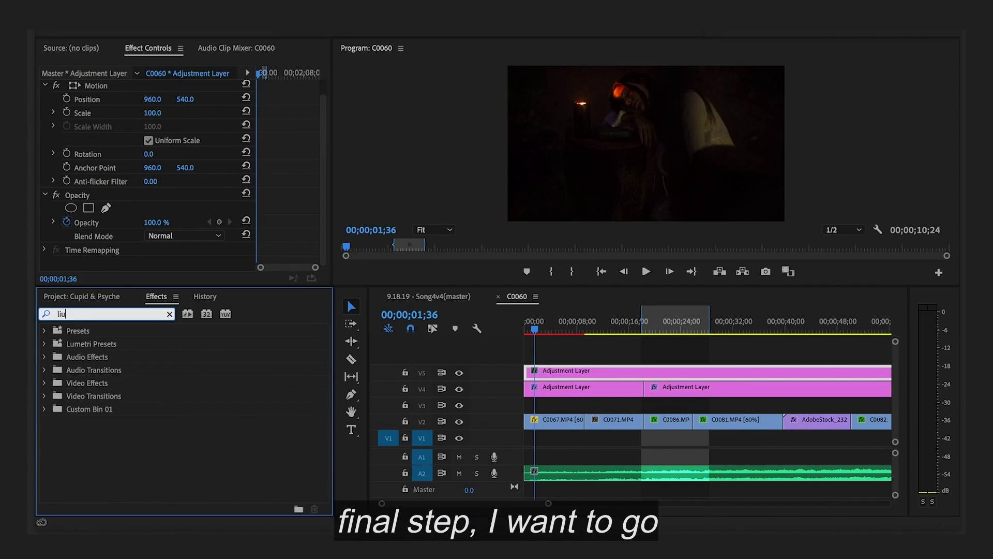
key("BackSpace")
key("BackSpace")
key("BackSpace")
key("BackSpace")
key("BackSpace")
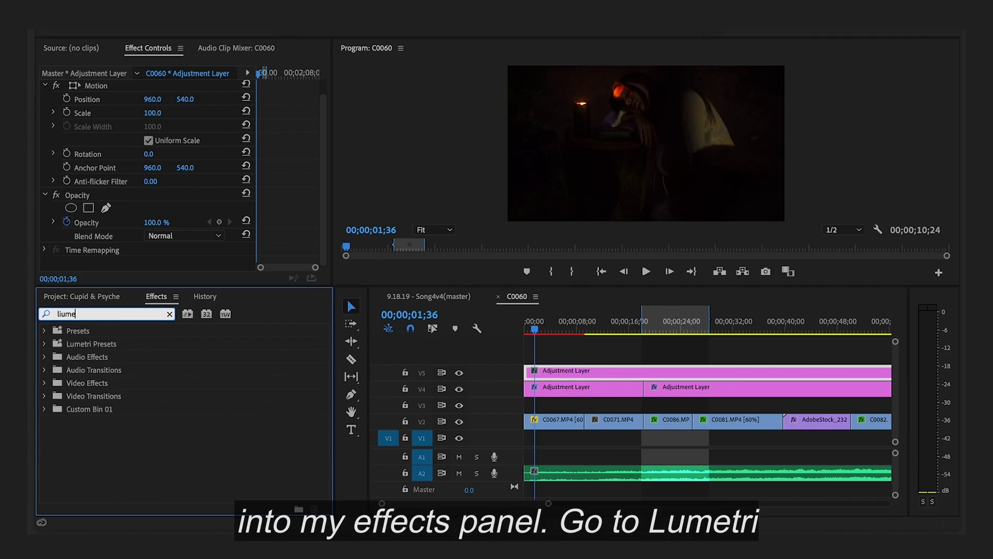
type("um")
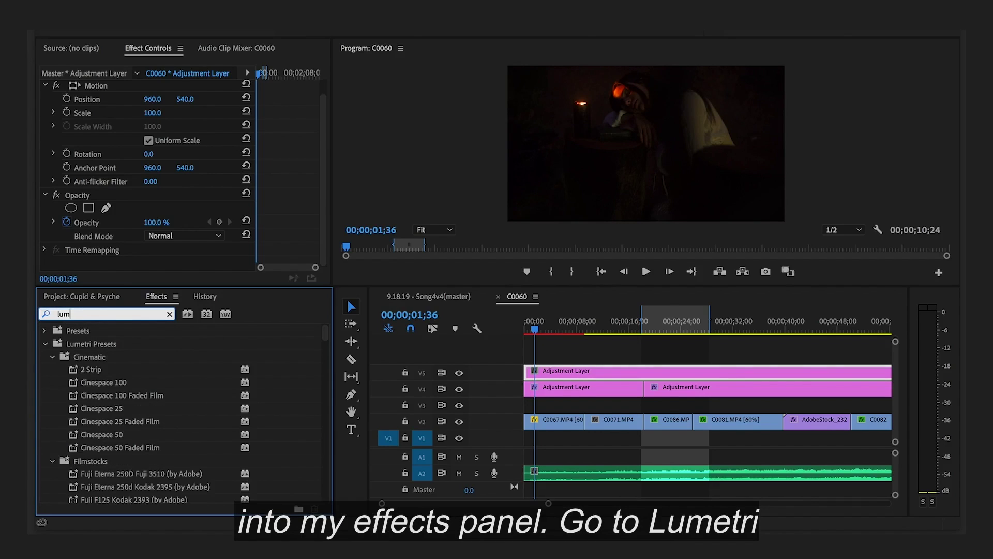
scroll(98, 388, "down", 15)
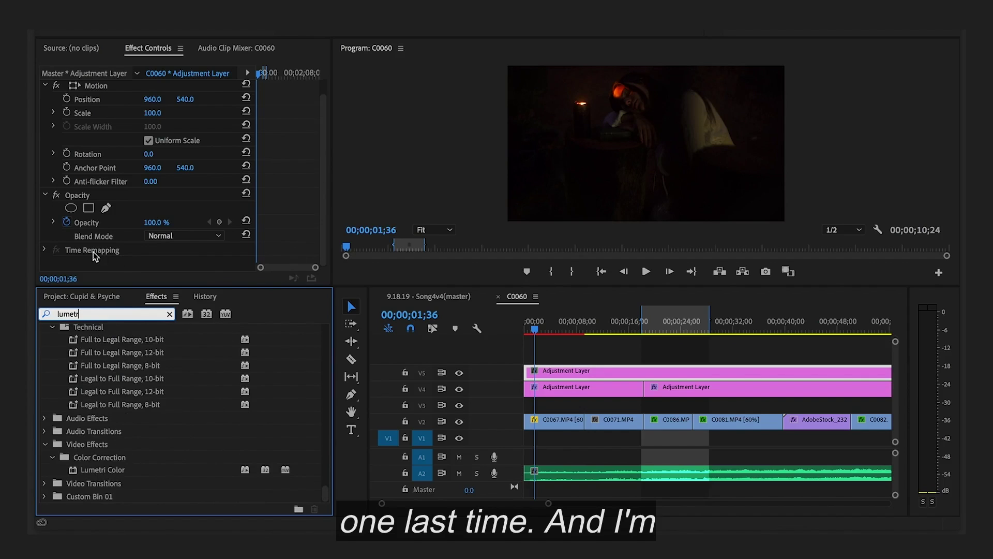
double_click(115, 475)
Lift the green channel of the RGB Curves to give the shadows a slight green tint.
scroll(155, 202, "down", 5)
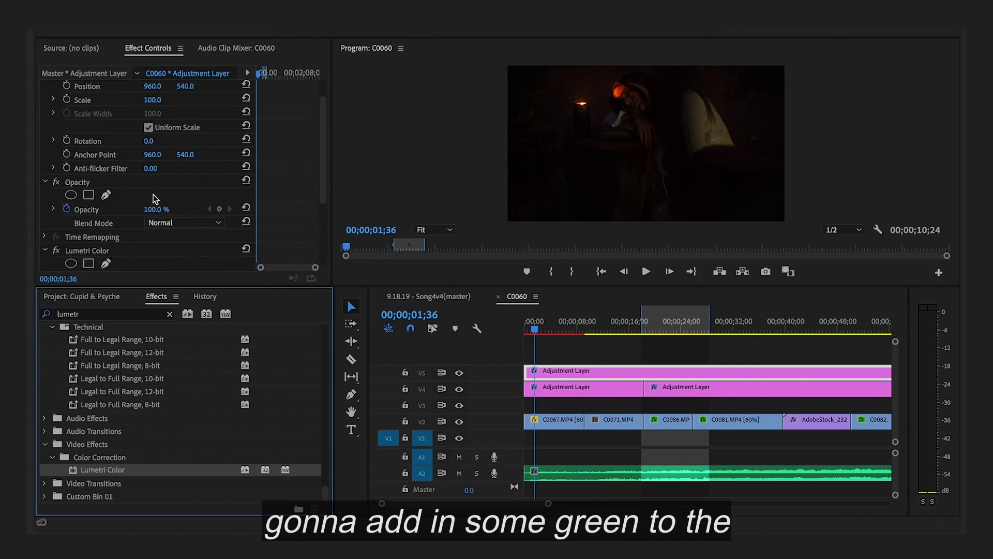
left_click(55, 181)
scroll(142, 222, "down", 2)
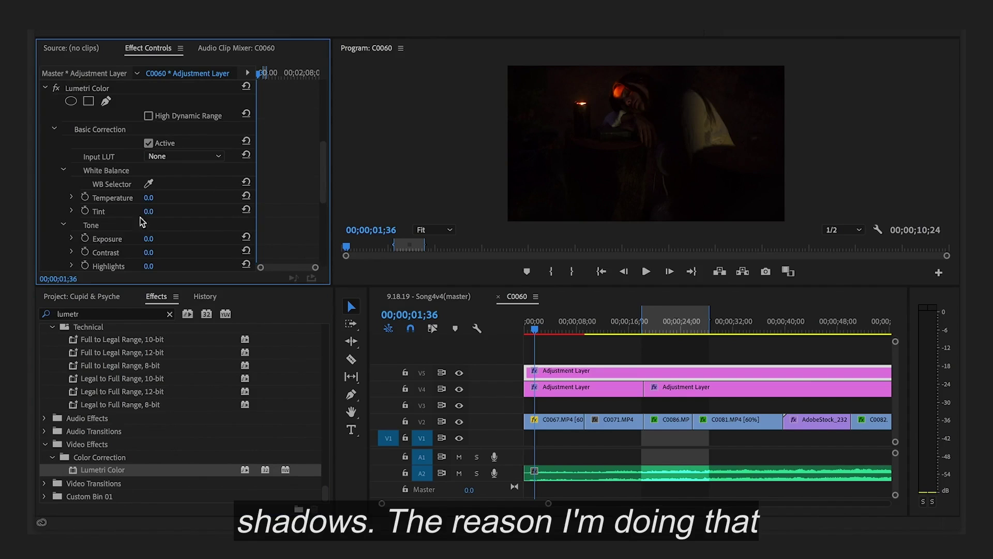
scroll(68, 245, "down", 6)
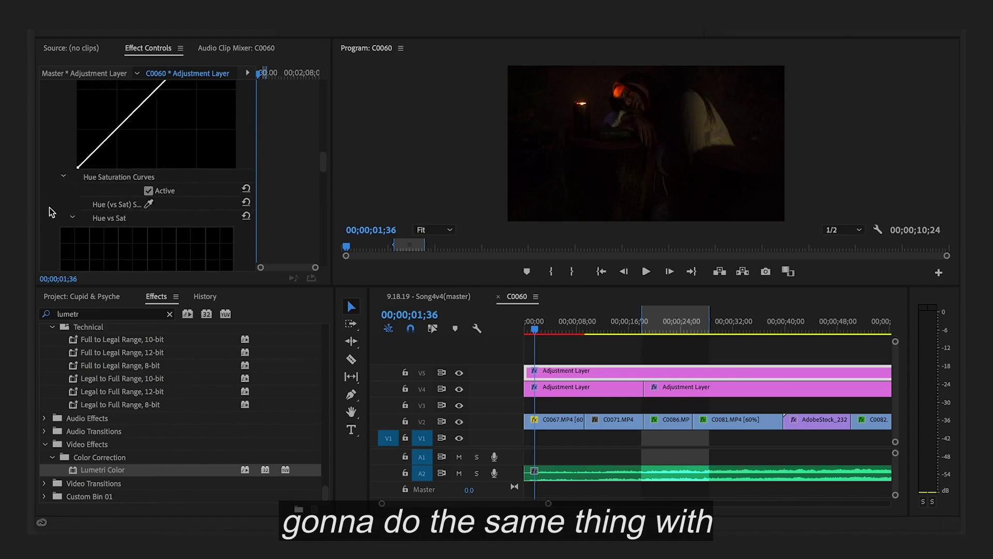
scroll(50, 211, "up", 5)
left_click(167, 154)
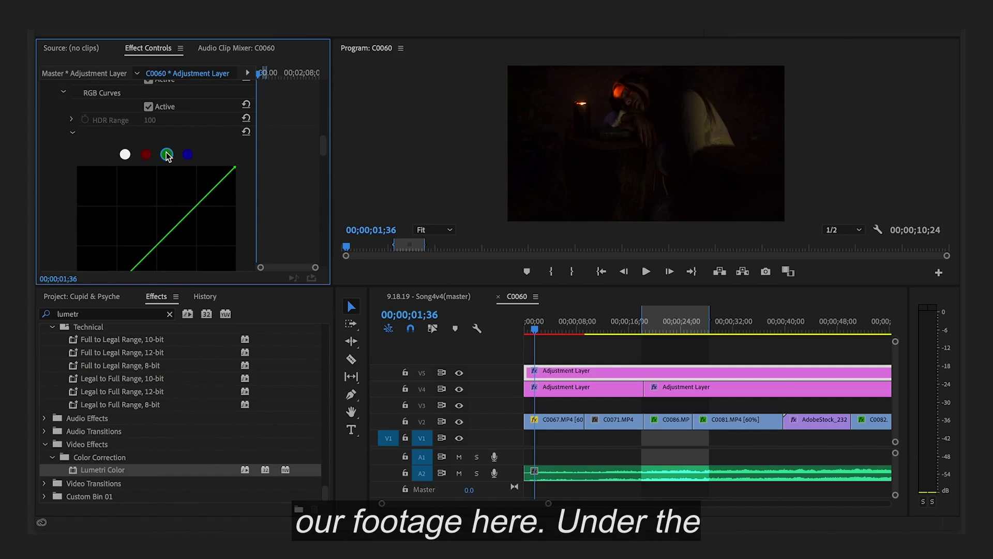
scroll(75, 170, "down", 3)
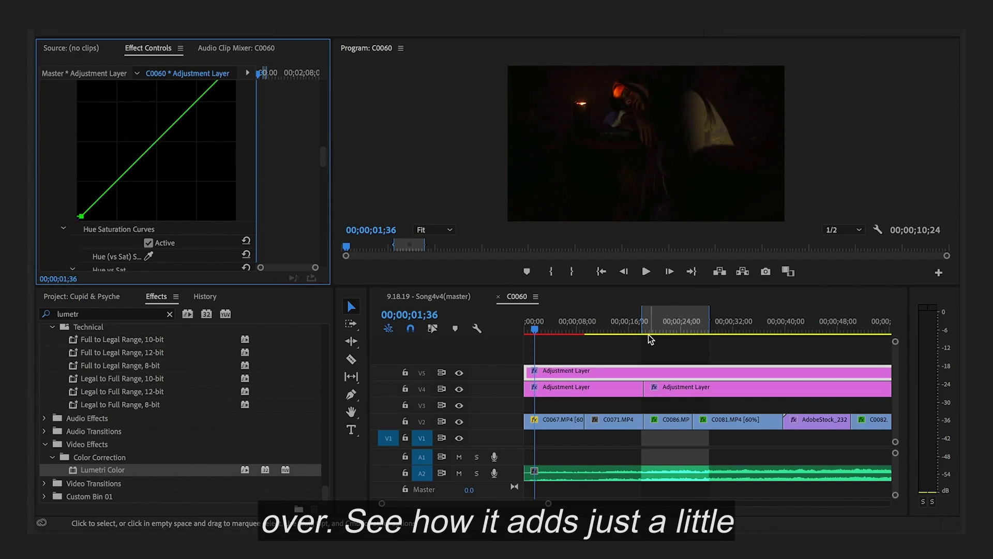
left_click_drag(540, 329, 613, 331)
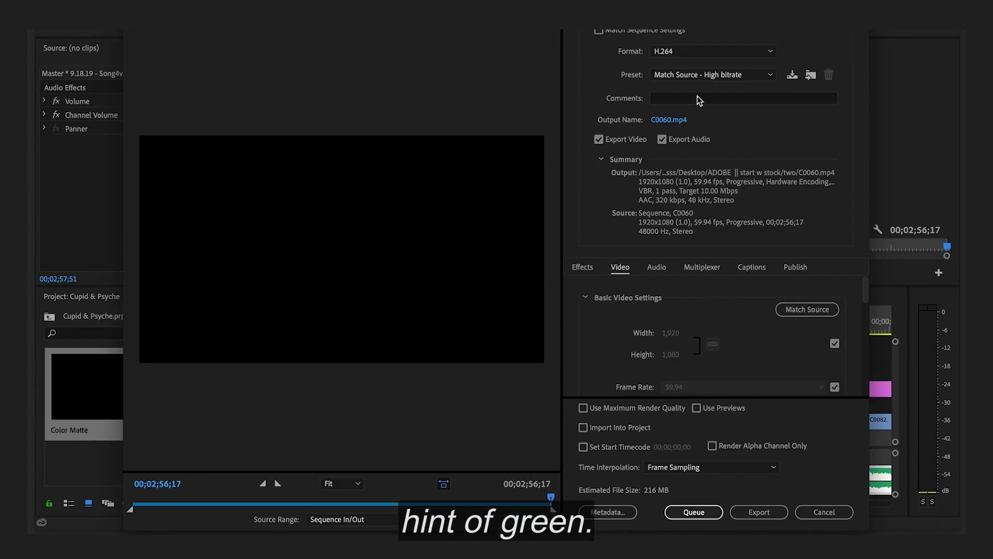